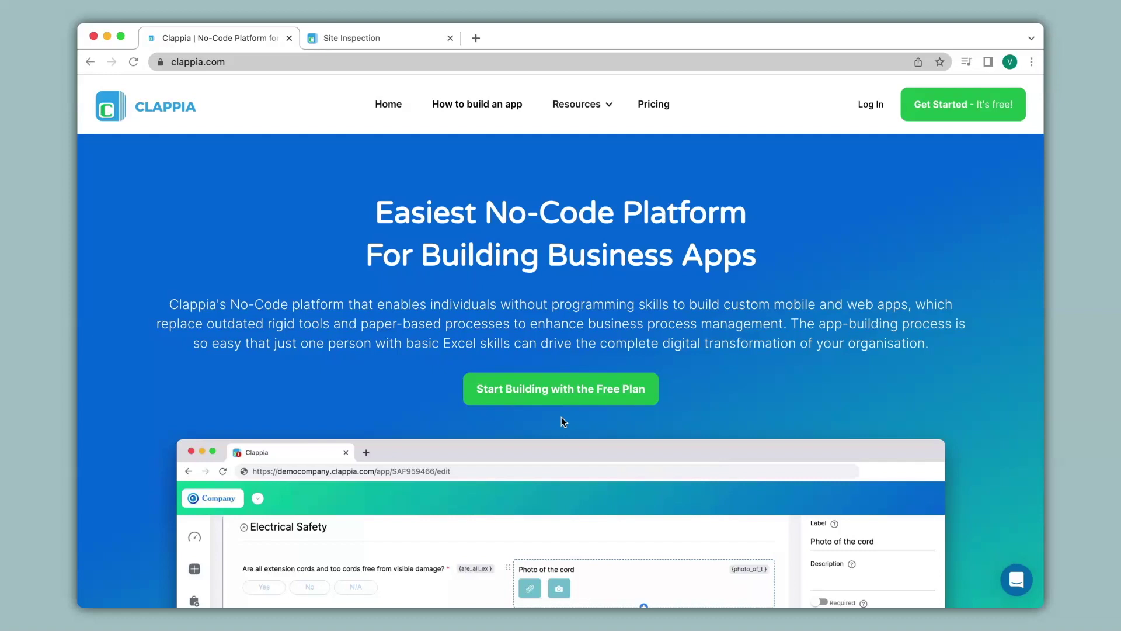
Switch to the Site Inspection browser tab that shows its App Home form
{"action": "left_click", "coordinate": [368, 40]}
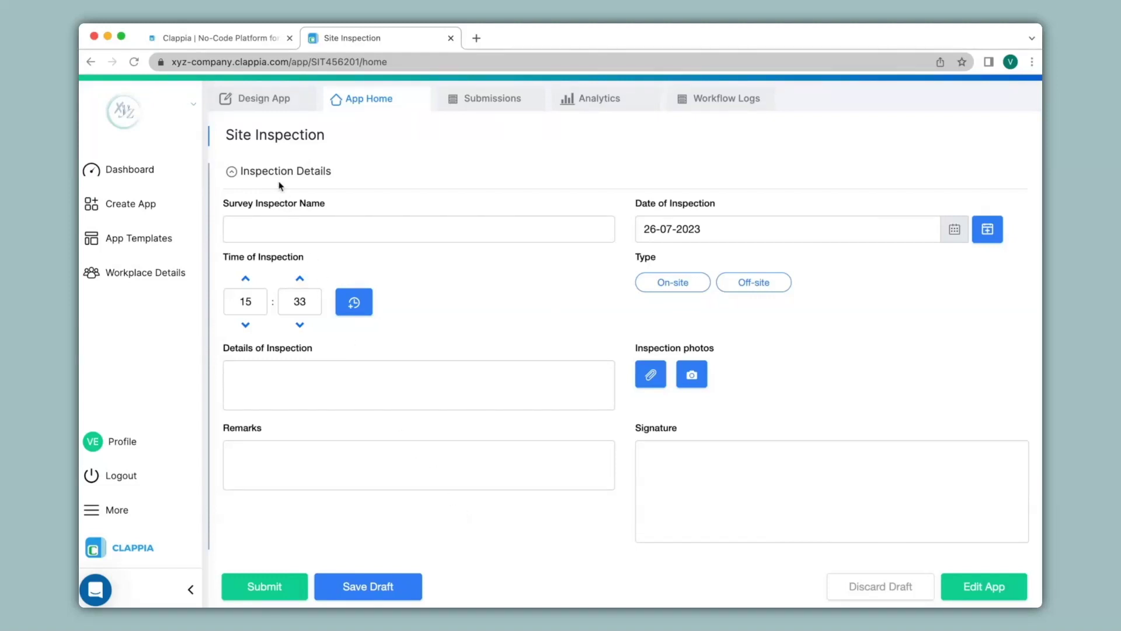
In Design App, add a Drop down field from Data Input Blocks to the Site Inspection form
{"action": "left_click", "coordinate": [258, 102]}
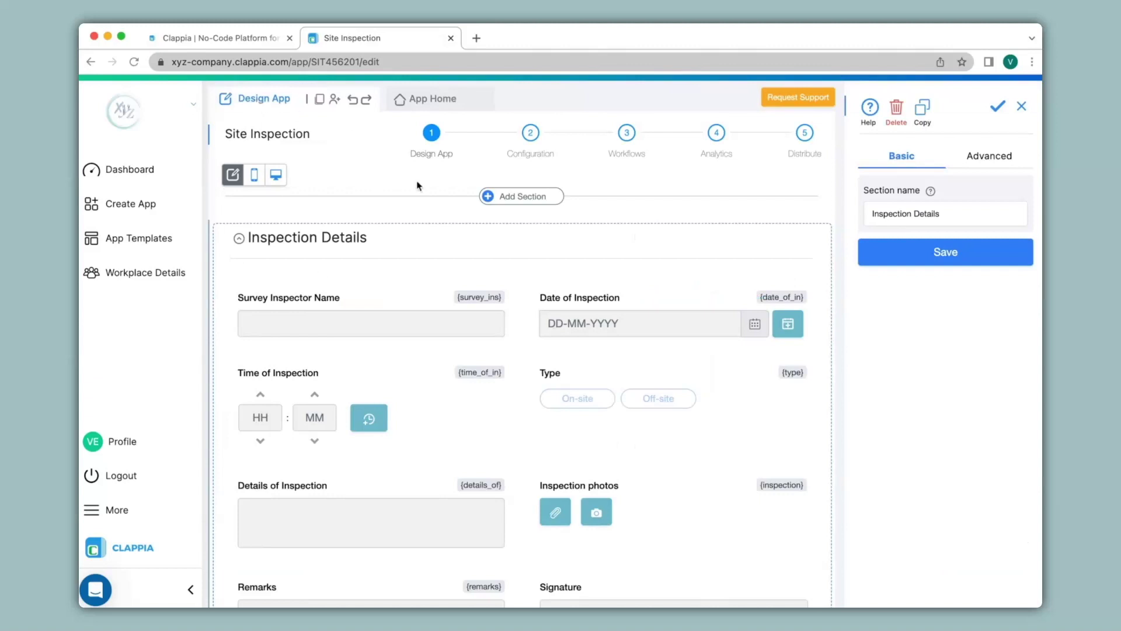
{"action": "scroll", "coordinate": [520, 296], "scroll_direction": "down", "scroll_amount": 4}
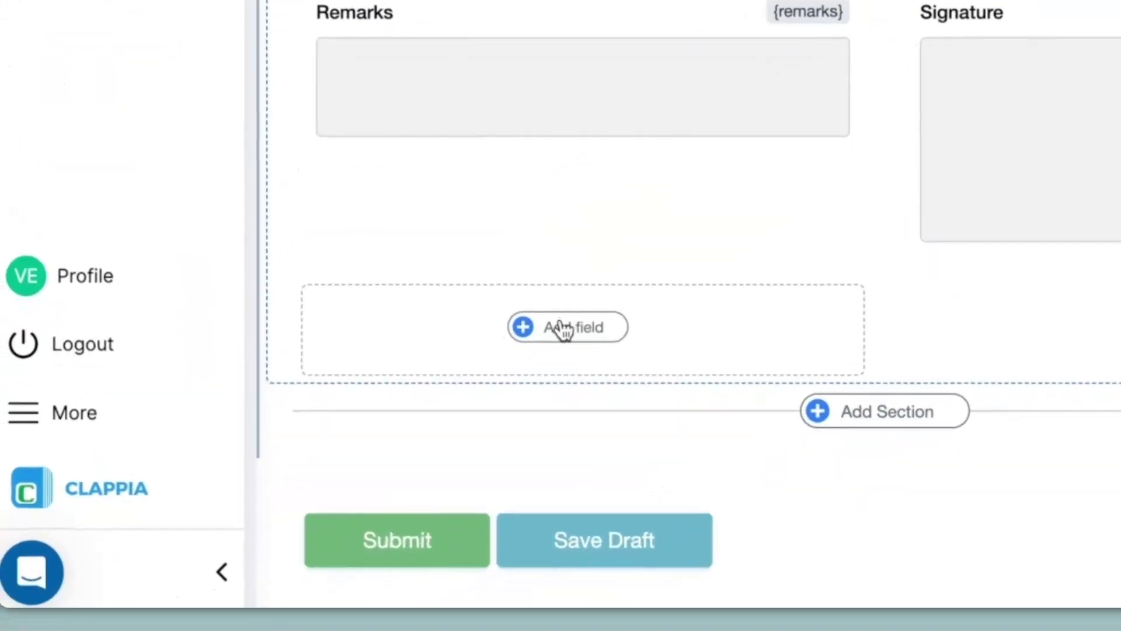
{"action": "left_click", "coordinate": [358, 492]}
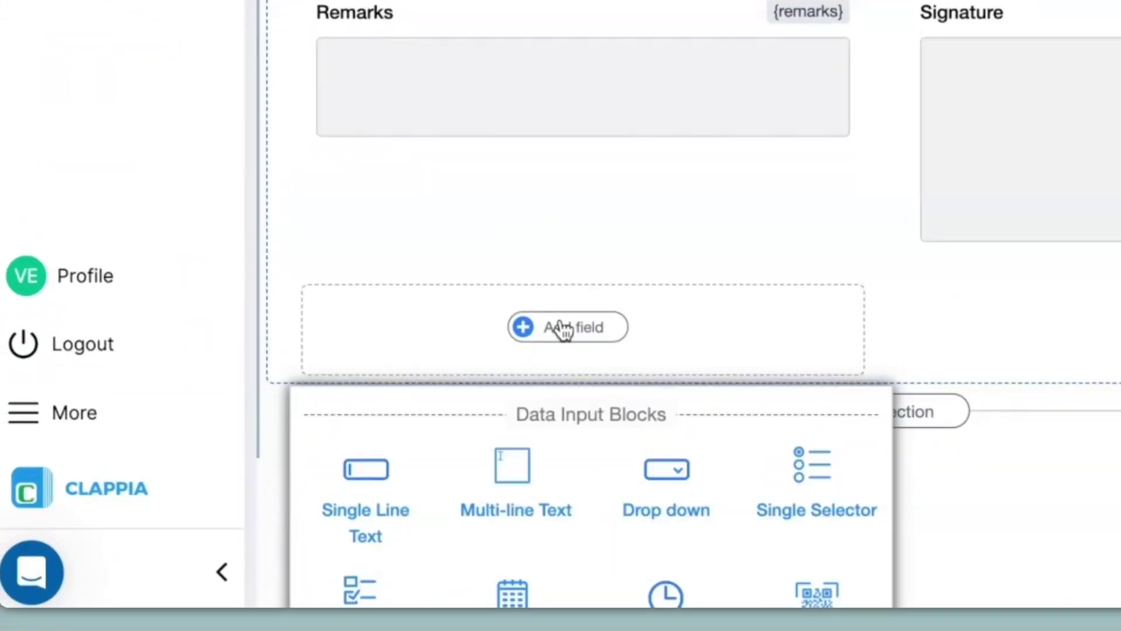
{"action": "left_click", "coordinate": [666, 484]}
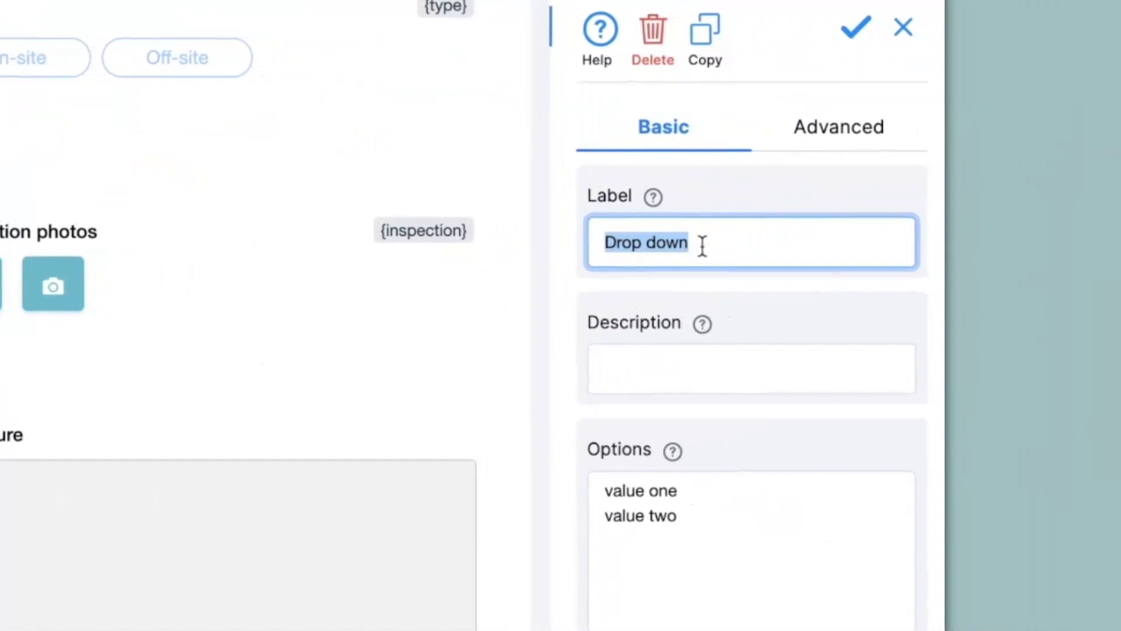
Label the dropdown Area and replace its options with Area 1, Area 2 and Area 3
{"action": "type", "text": "Area"}
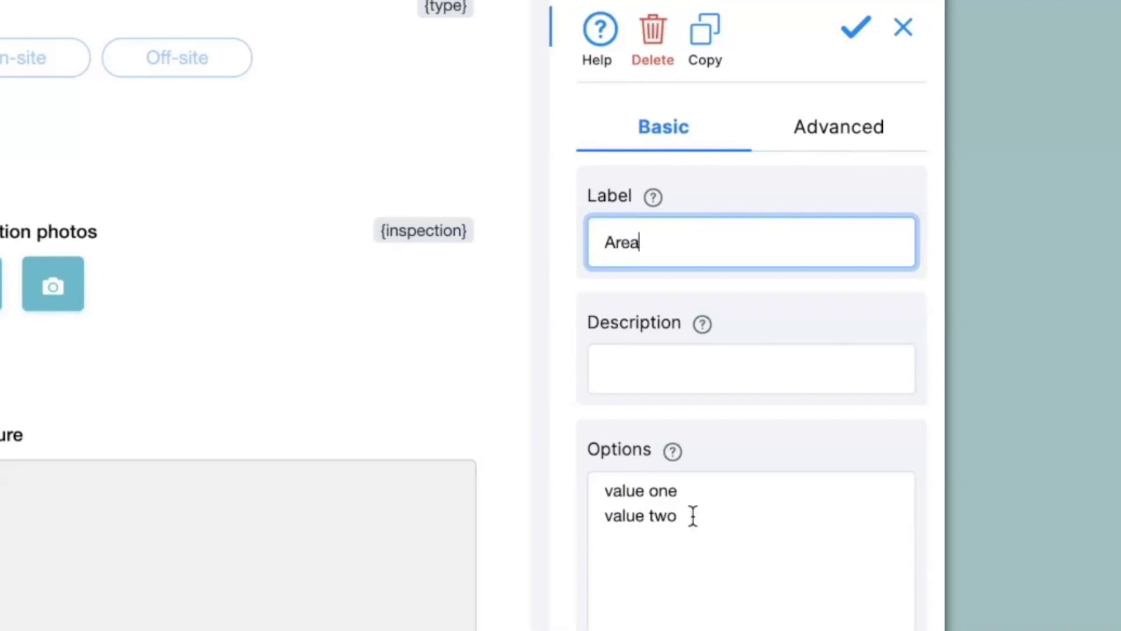
{"action": "left_click", "coordinate": [693, 516]}
{"action": "type", "text": "Area 1"}
{"action": "key", "text": "Return"}
{"action": "type", "text": "Area 2"}
{"action": "key", "text": "Return"}
{"action": "type", "text": "Area 3"}
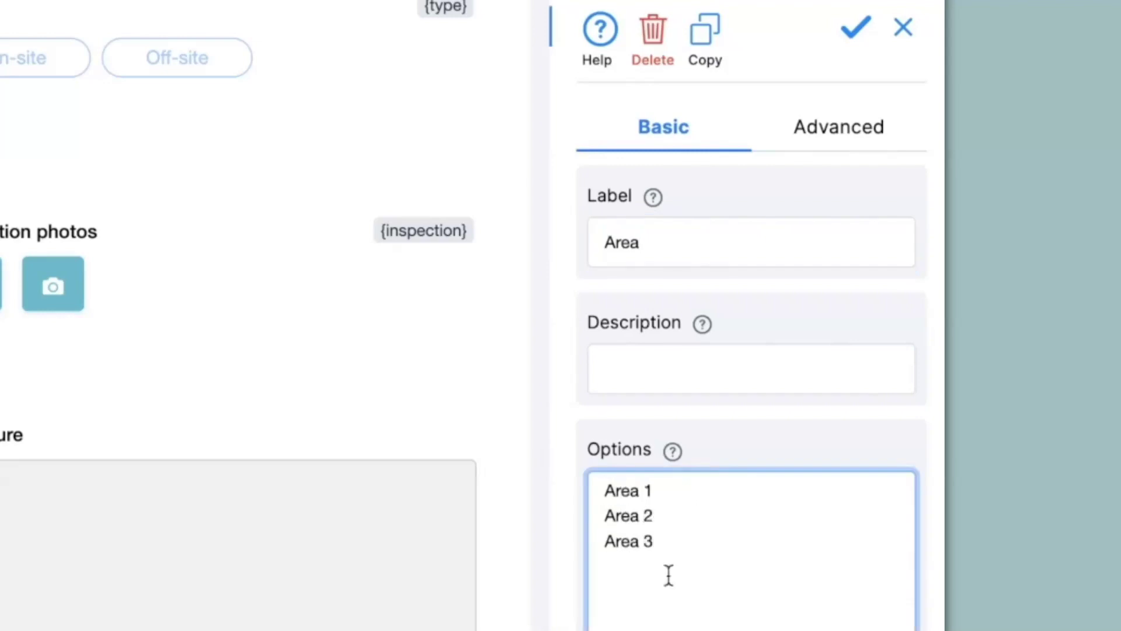
{"action": "left_click", "coordinate": [672, 519]}
{"action": "left_click", "coordinate": [673, 491]}
{"action": "left_click", "coordinate": [682, 516]}
Add the description 'Please select the correct area', make Area required, and save it
{"action": "left_click", "coordinate": [637, 365]}
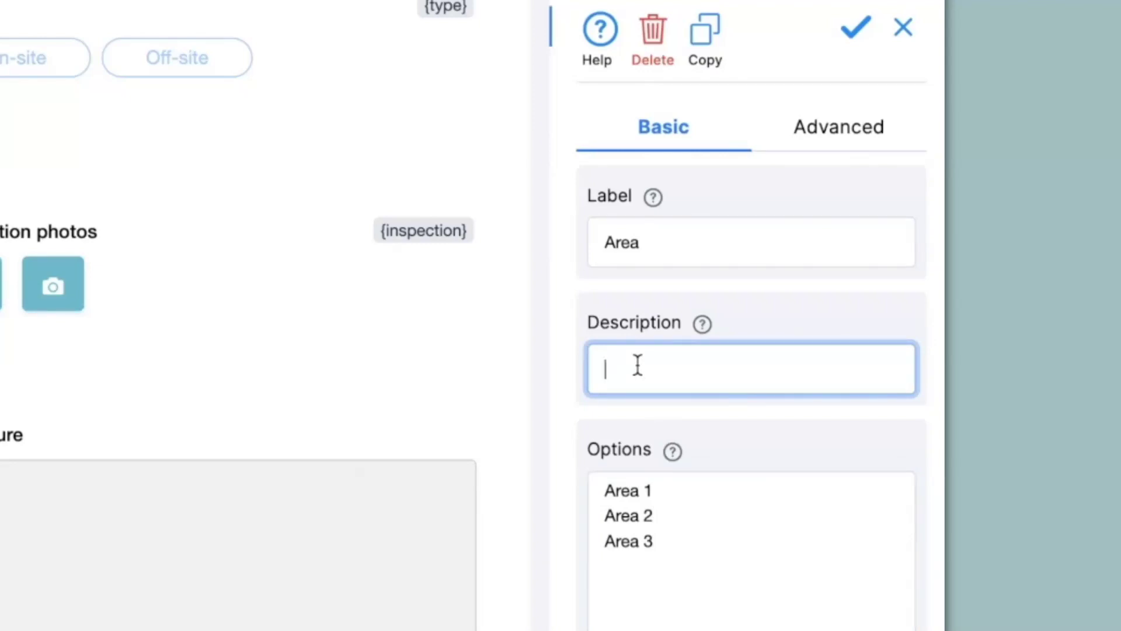
{"action": "type", "text": "Please select the correct area"}
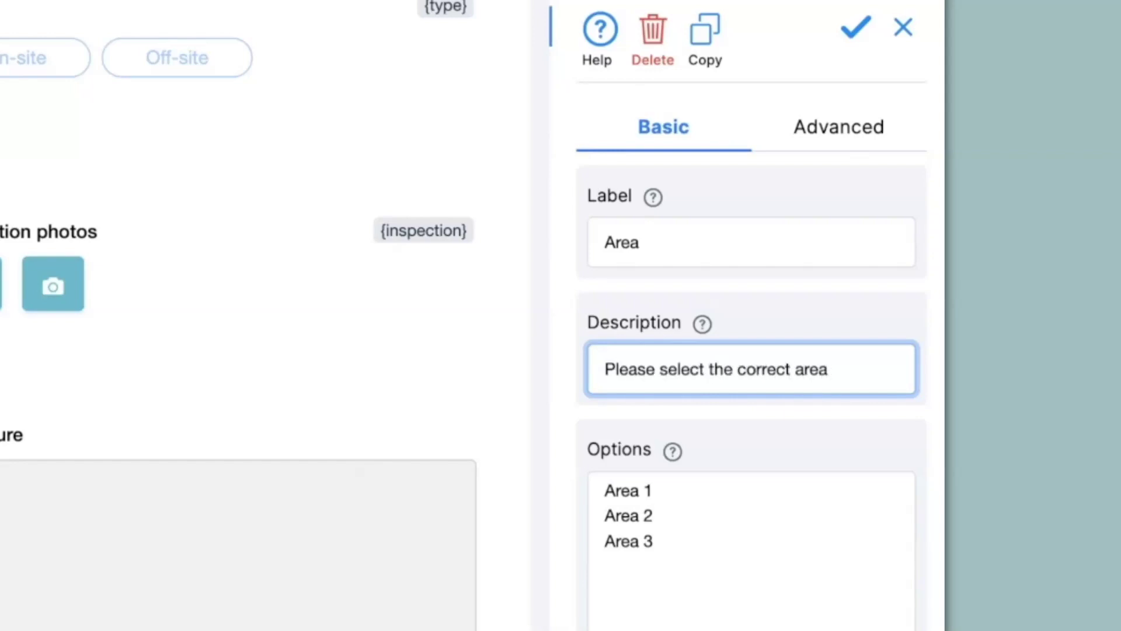
{"action": "left_click", "coordinate": [655, 598]}
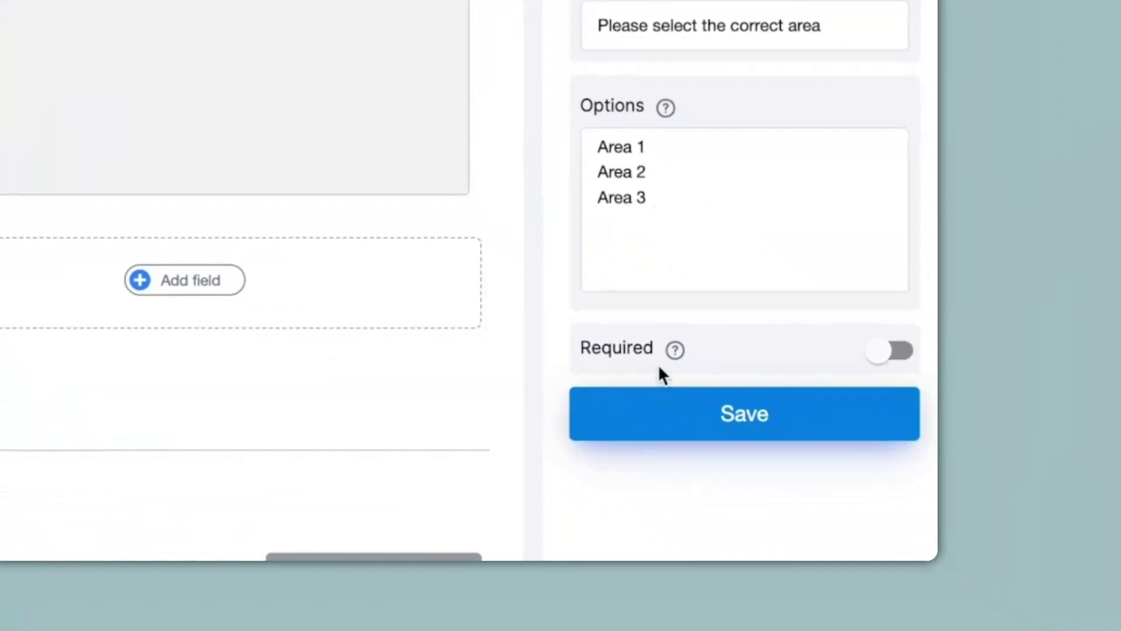
{"action": "left_click", "coordinate": [902, 370]}
{"action": "left_click", "coordinate": [756, 418]}
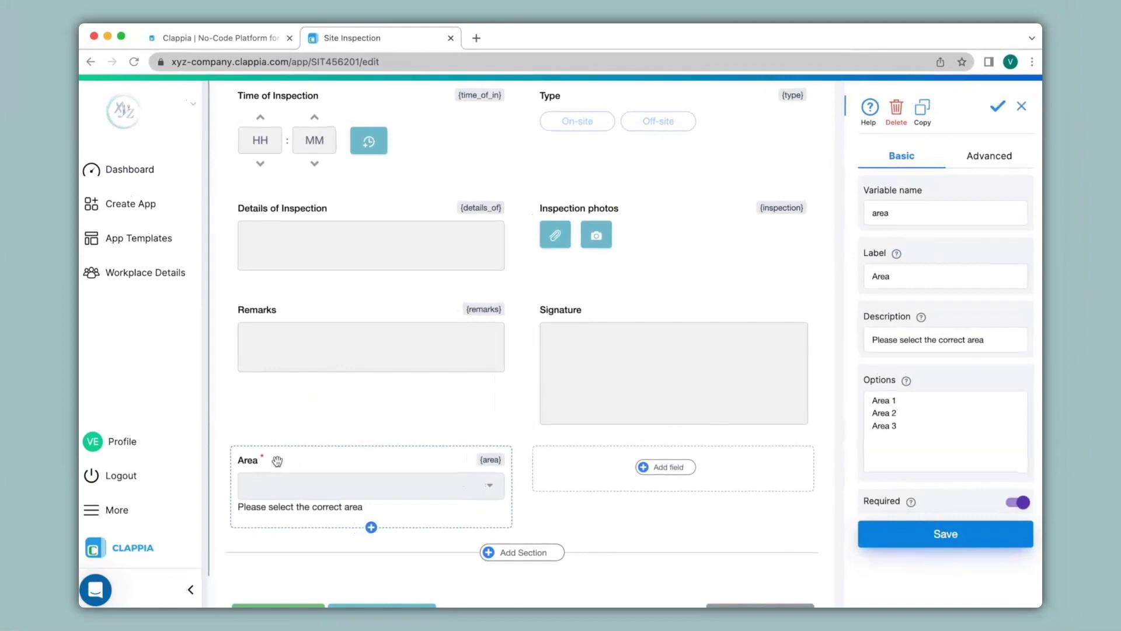
{"action": "scroll", "coordinate": [275, 459], "scroll_direction": "up", "scroll_amount": 10}
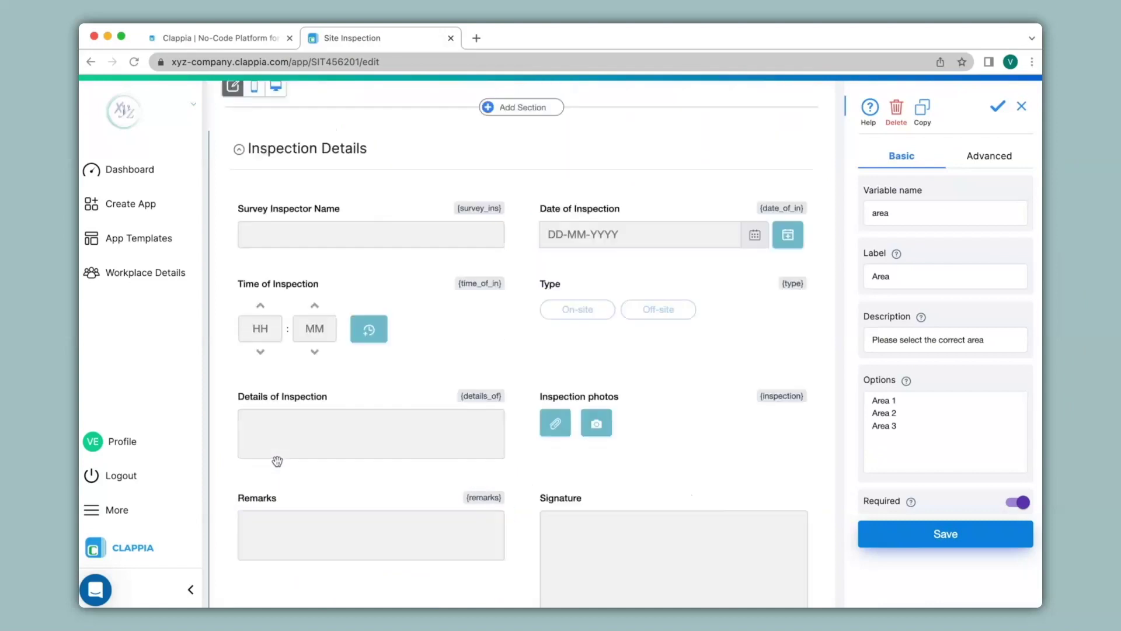
{"action": "left_click", "coordinate": [421, 96]}
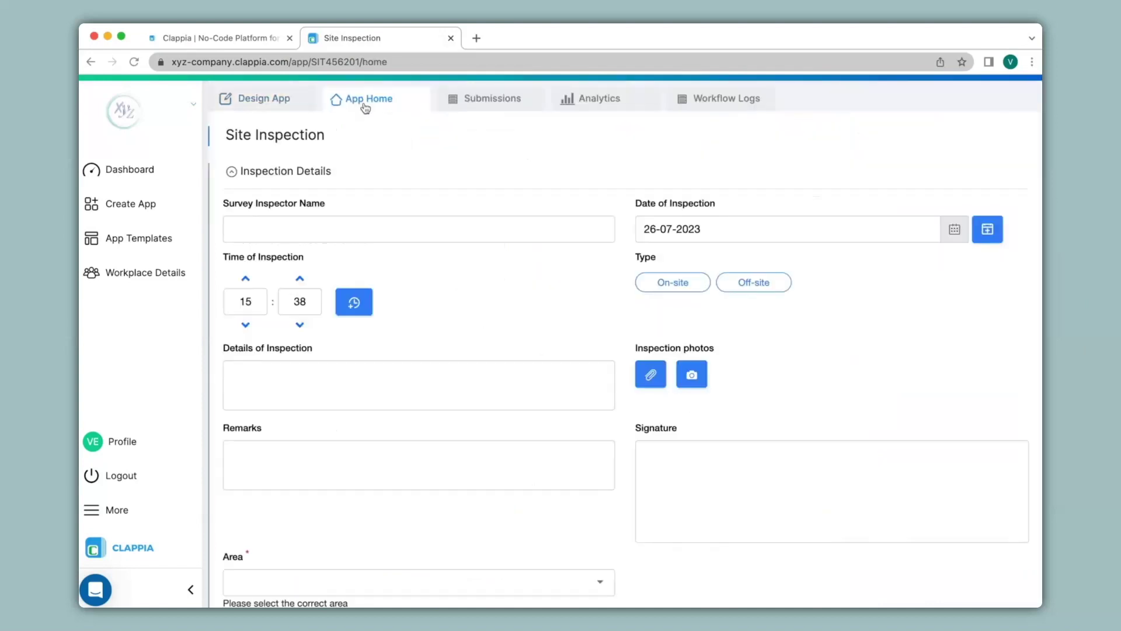
{"action": "scroll", "coordinate": [499, 299], "scroll_direction": "down", "scroll_amount": 3}
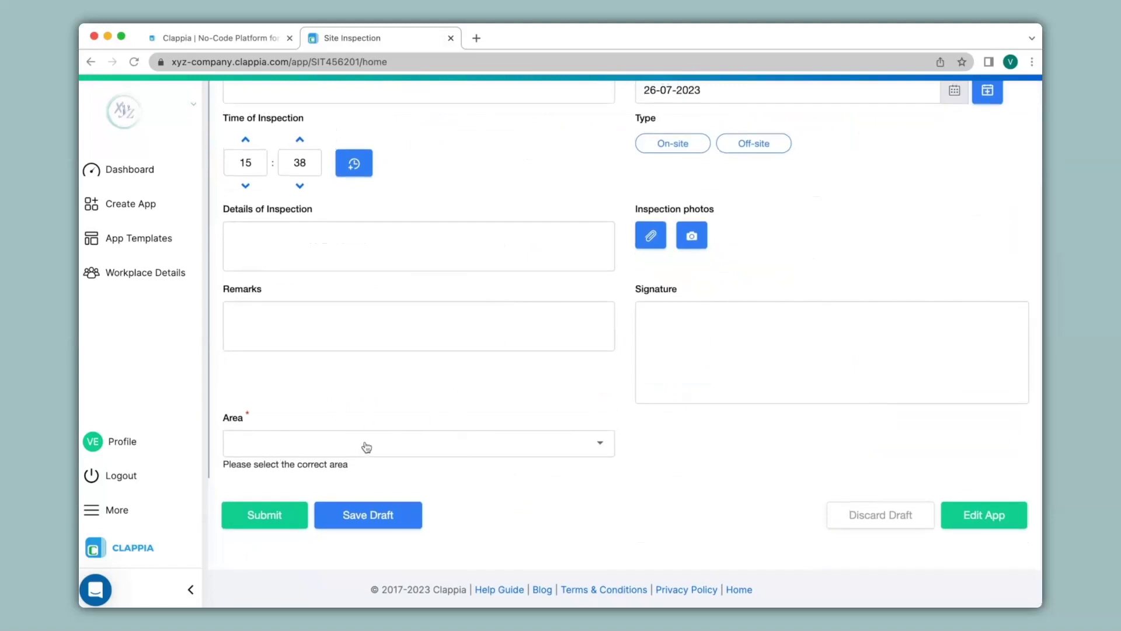
{"action": "left_click", "coordinate": [264, 516]}
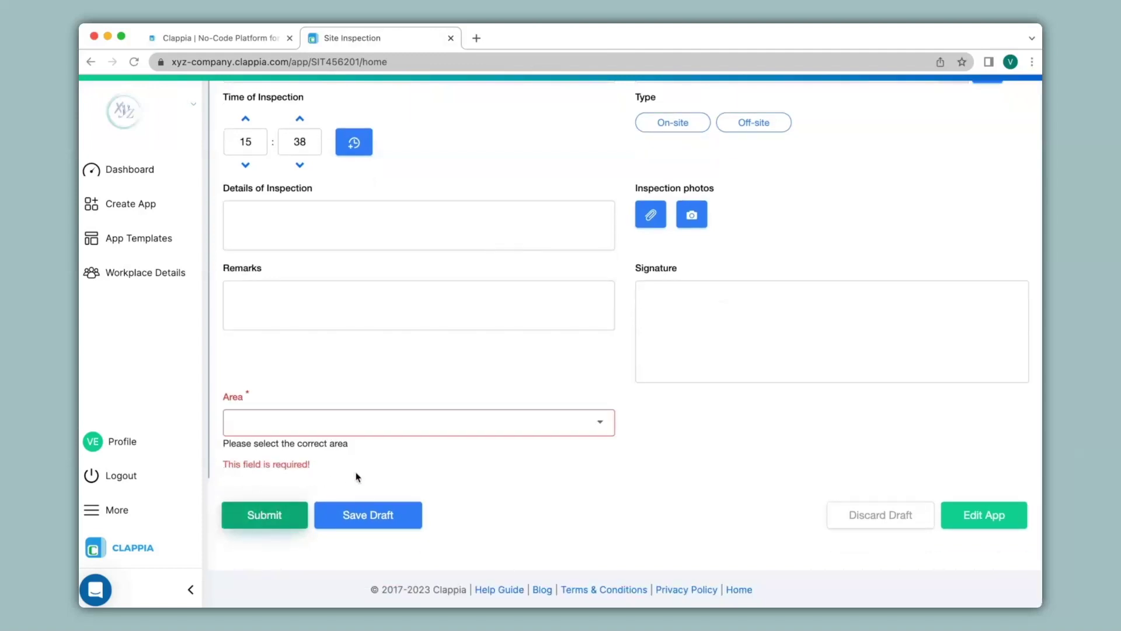
{"action": "left_click", "coordinate": [294, 422]}
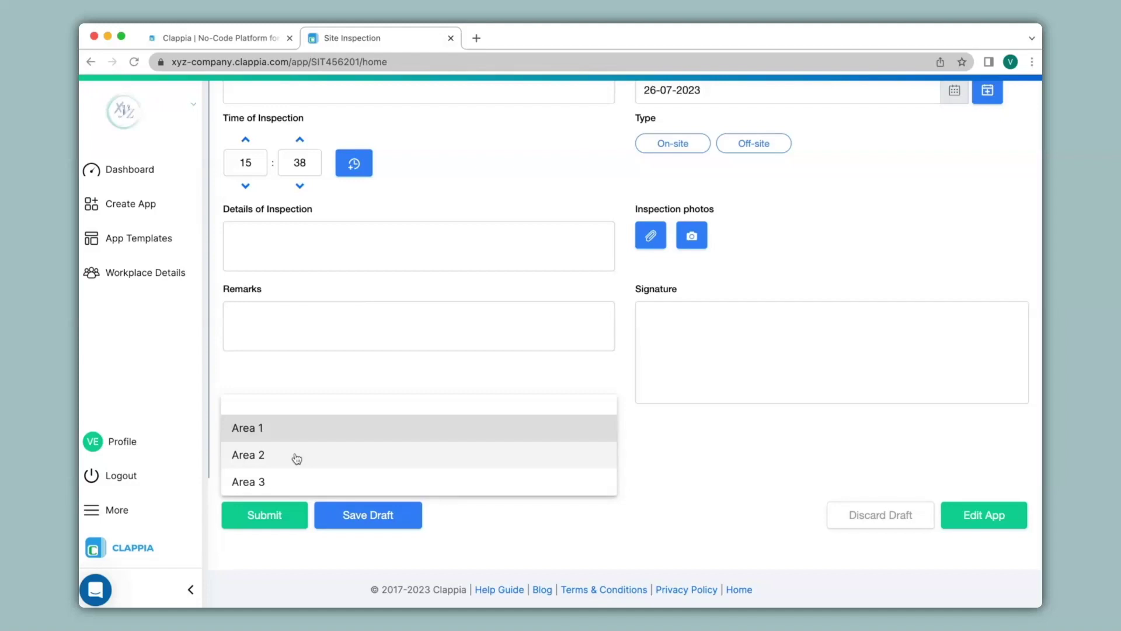
{"action": "scroll", "coordinate": [296, 458], "scroll_direction": "up", "scroll_amount": 5}
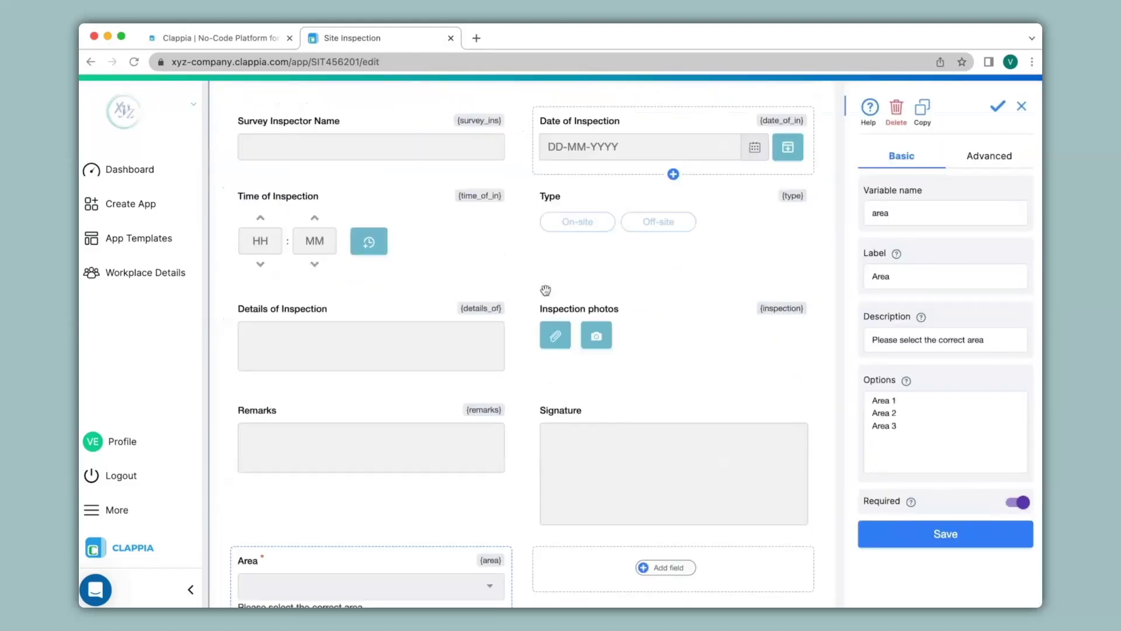
{"action": "scroll", "coordinate": [545, 291], "scroll_direction": "down", "scroll_amount": 5}
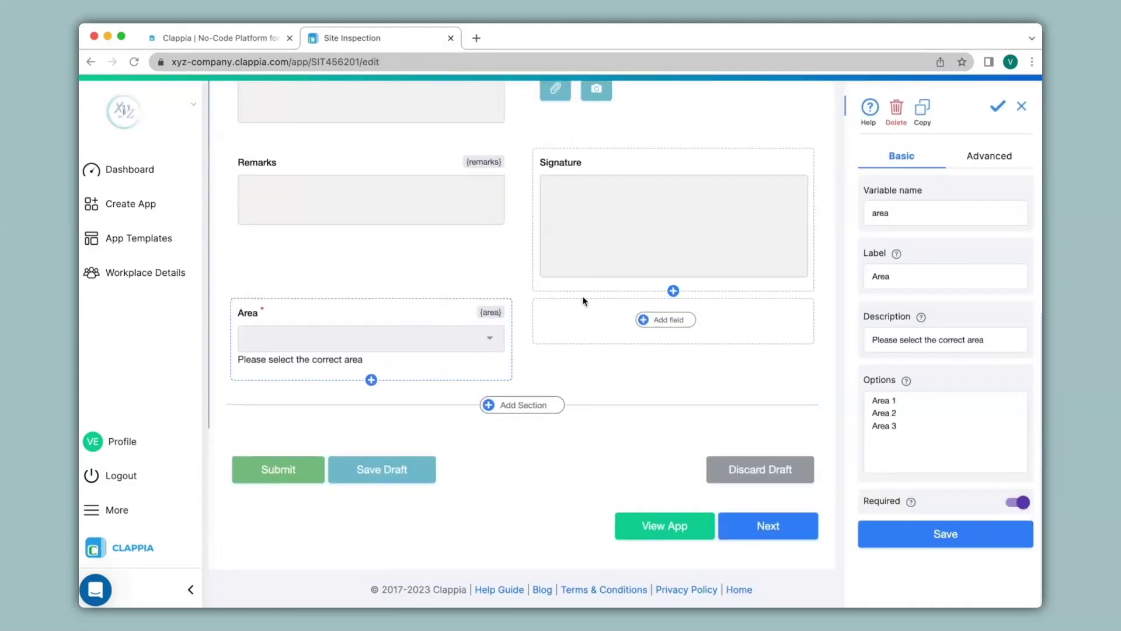
Add another dropdown labelled Site with options Area 1||Site 1, Area 1||Site 2 and Area 1||Site 3
{"action": "left_click", "coordinate": [669, 320]}
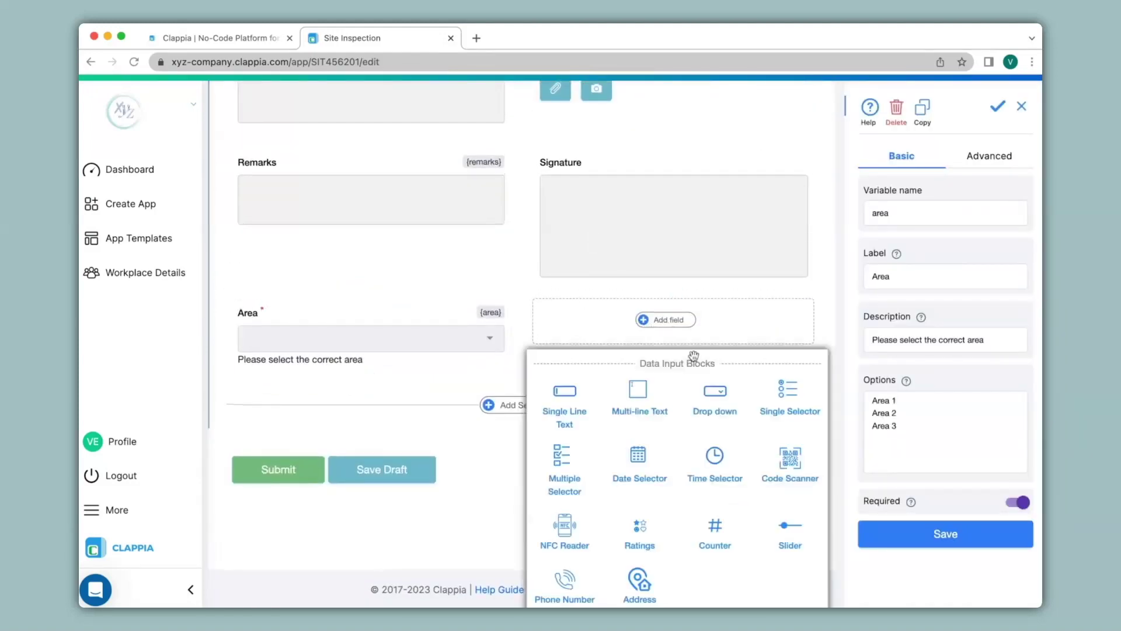
{"action": "left_click", "coordinate": [718, 406]}
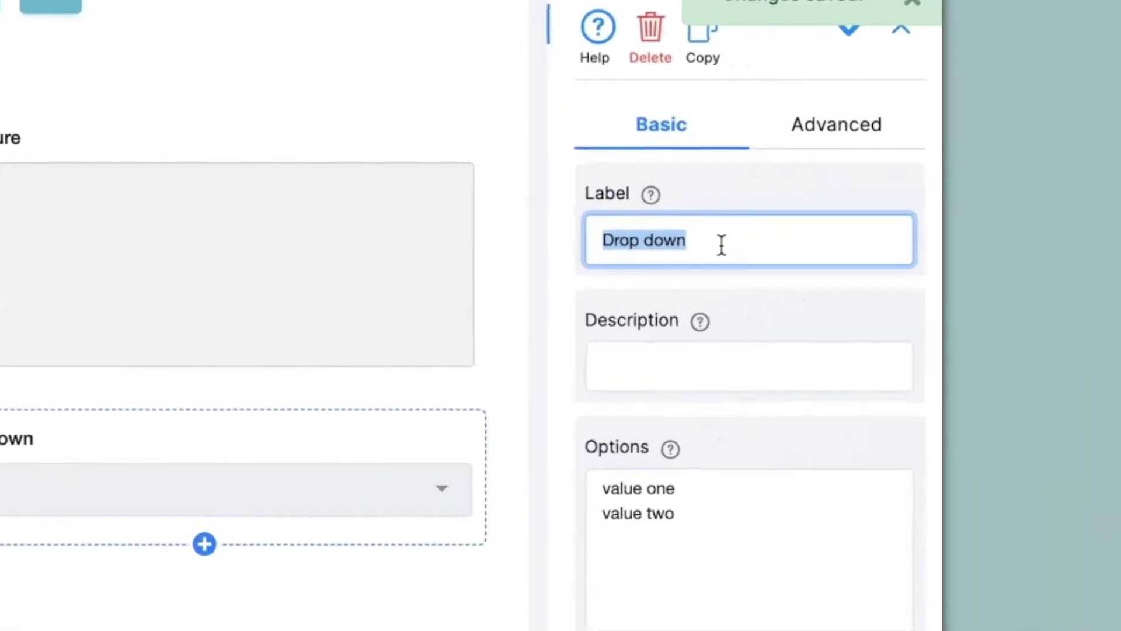
{"action": "type", "text": "Site"}
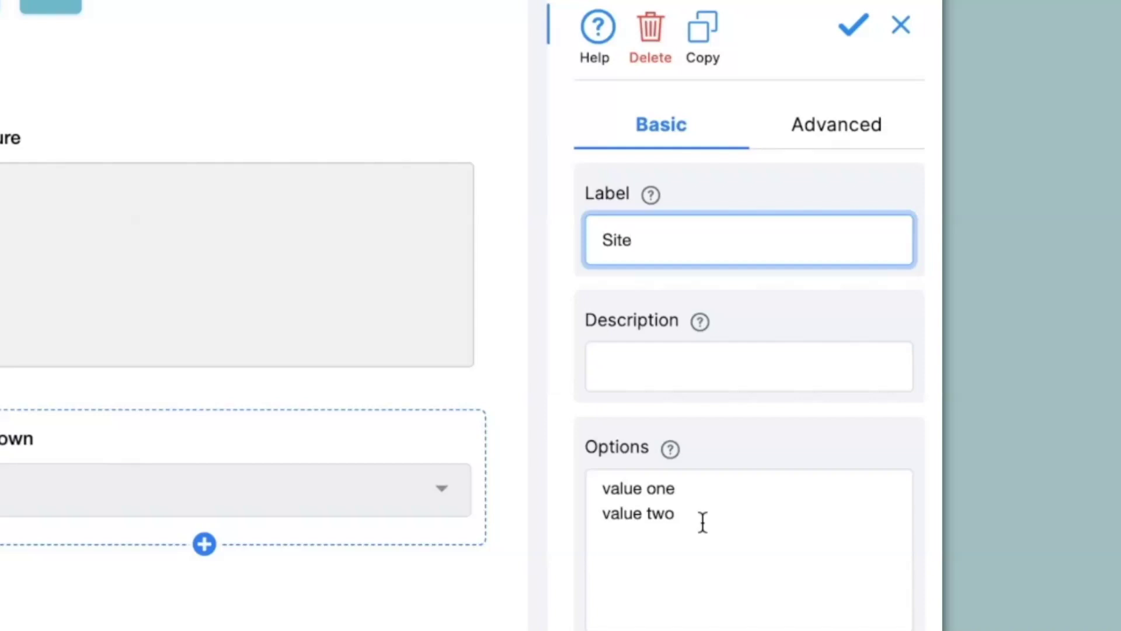
{"action": "left_click", "coordinate": [703, 522]}
{"action": "type", "text": "Area 1||Site 1"}
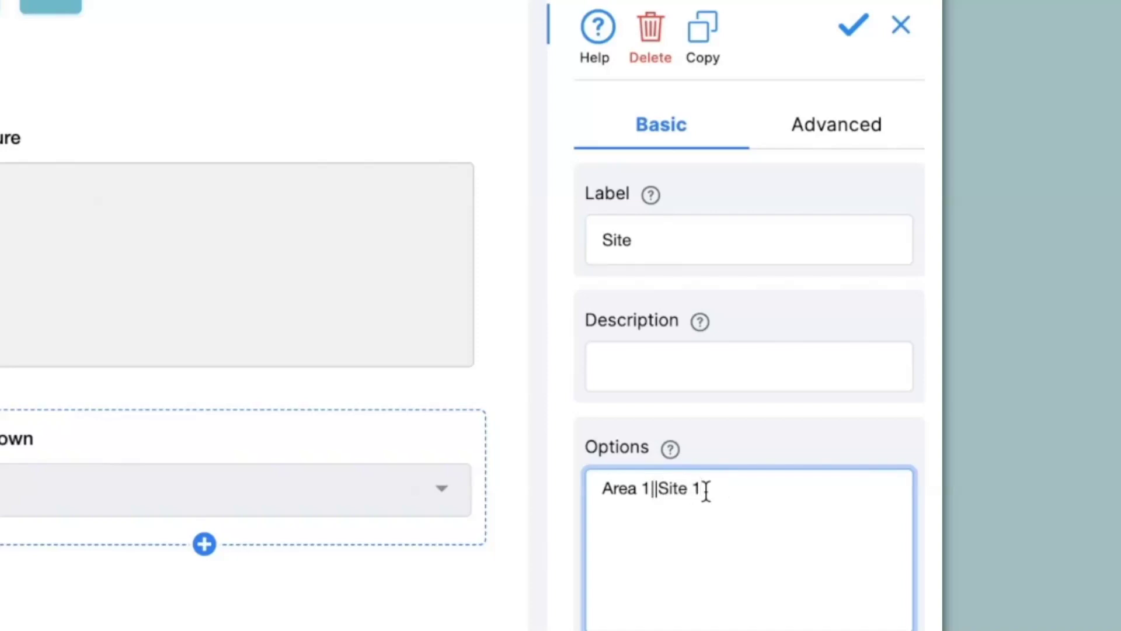
{"action": "key", "text": "Return"}
{"action": "type", "text": "Area 1||Site 2"}
{"action": "key", "text": "Return"}
{"action": "type", "text": "Area 1||Site "}
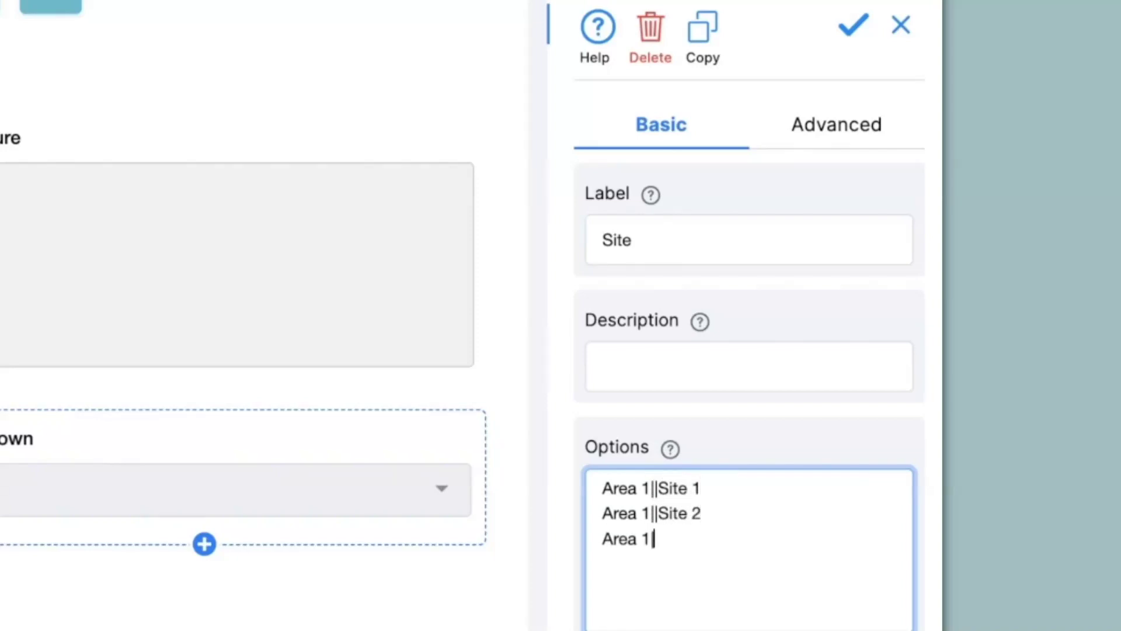
{"action": "type", "text": "3"}
Append options Area 2||Site 4, Area 2||Site 5 and Area 2||Site 6 to the Site list
{"action": "key", "text": "Up"}
{"action": "key", "text": "Up"}
{"action": "key", "text": "Down"}
{"action": "key", "text": "Down"}
{"action": "key", "text": "Return"}
{"action": "type", "text": "Area 2||"}
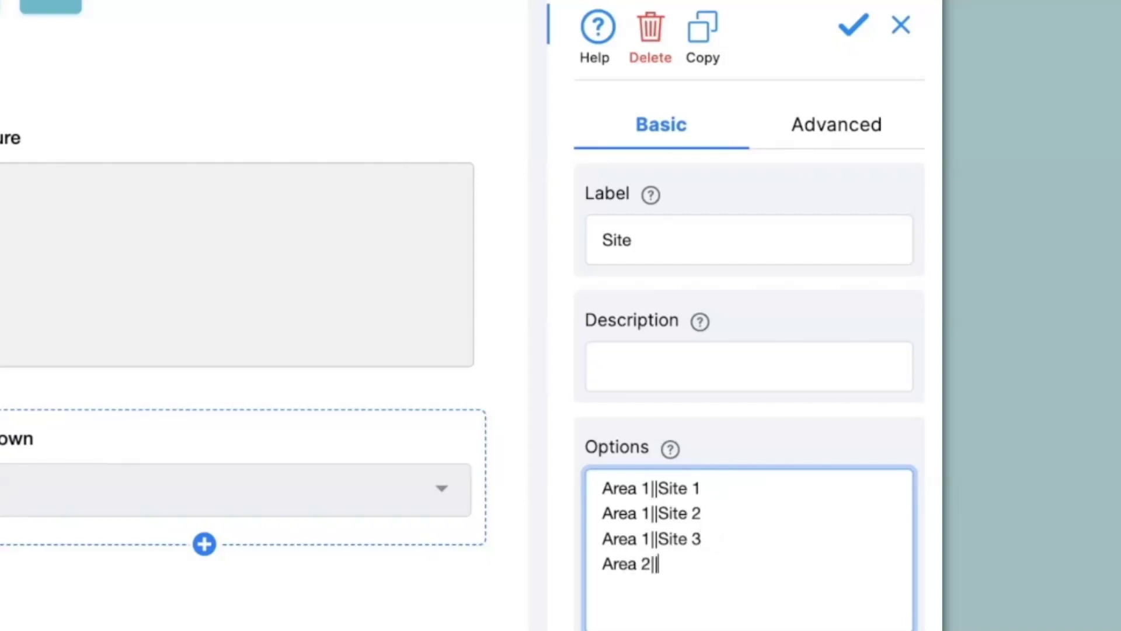
{"action": "type", "text": "Site 4"}
{"action": "key", "text": "Return"}
{"action": "type", "text": "Area 2||Site 5"}
{"action": "key", "text": "Return"}
{"action": "type", "text": "Area 2||Site 6"}
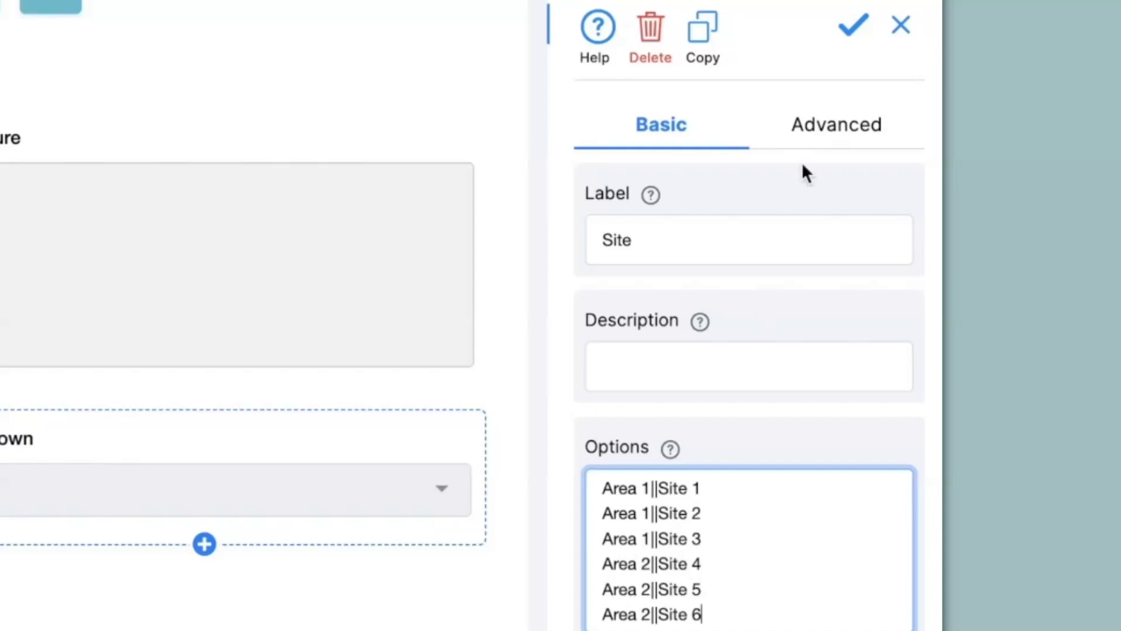
{"action": "left_click", "coordinate": [828, 128]}
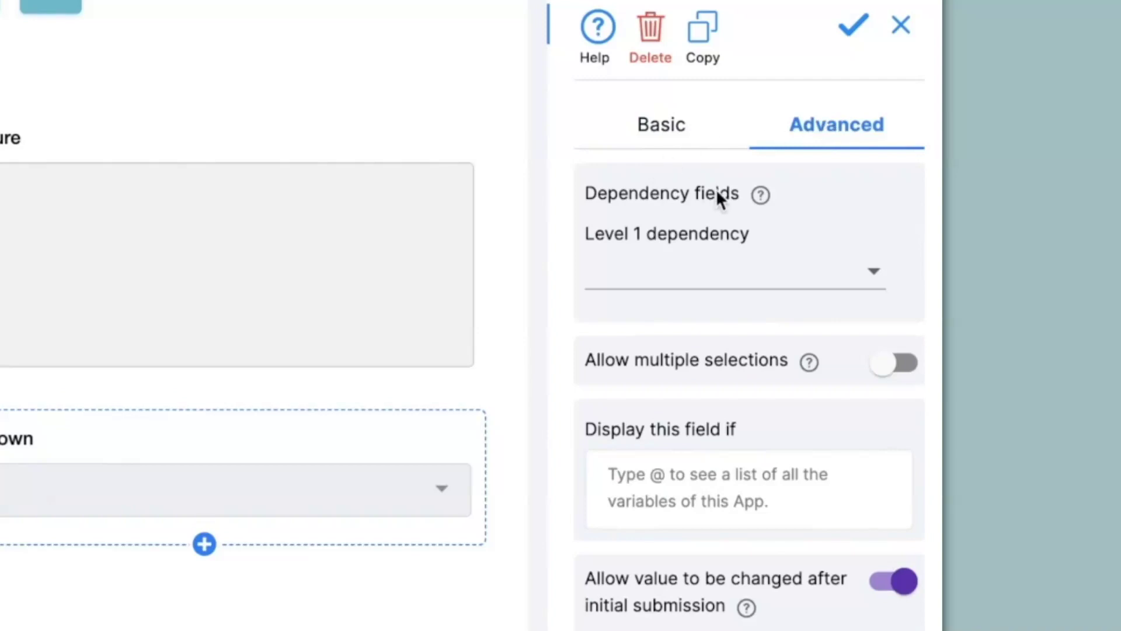
Save the Site field with its Area||Site options and view its dropdown on the live form
{"action": "left_click", "coordinate": [687, 281]}
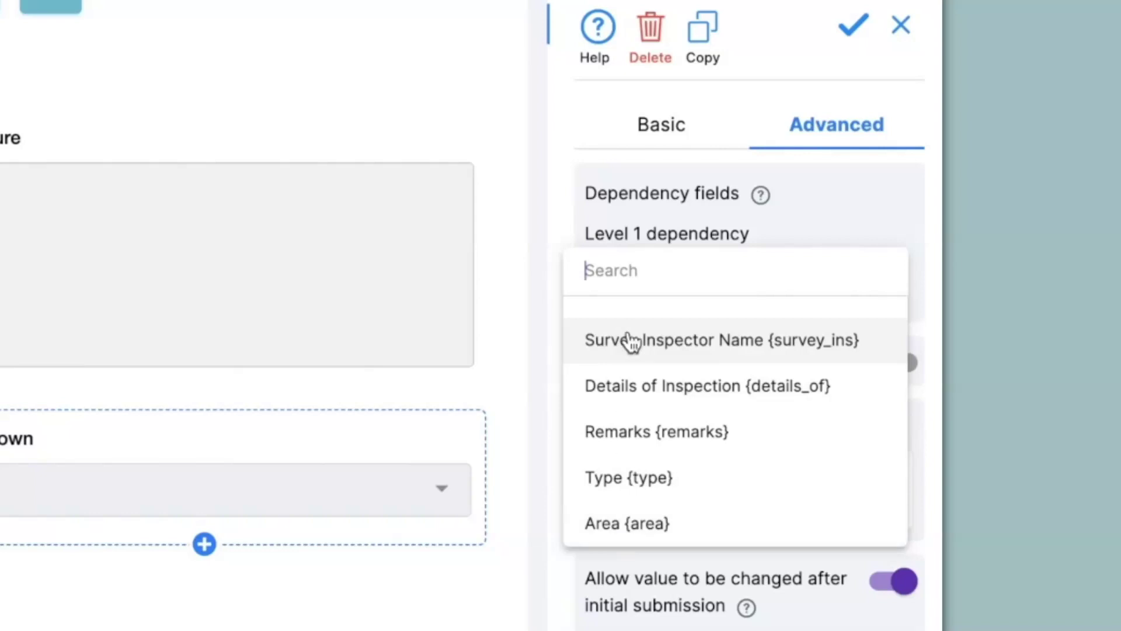
{"action": "left_click", "coordinate": [662, 131]}
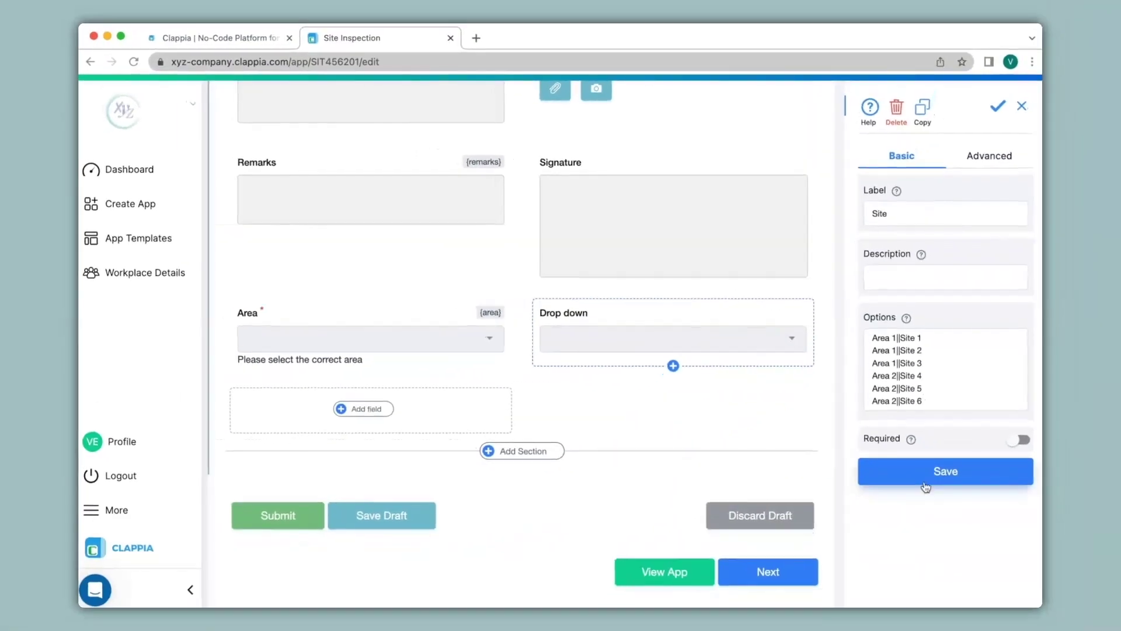
{"action": "left_click", "coordinate": [926, 482]}
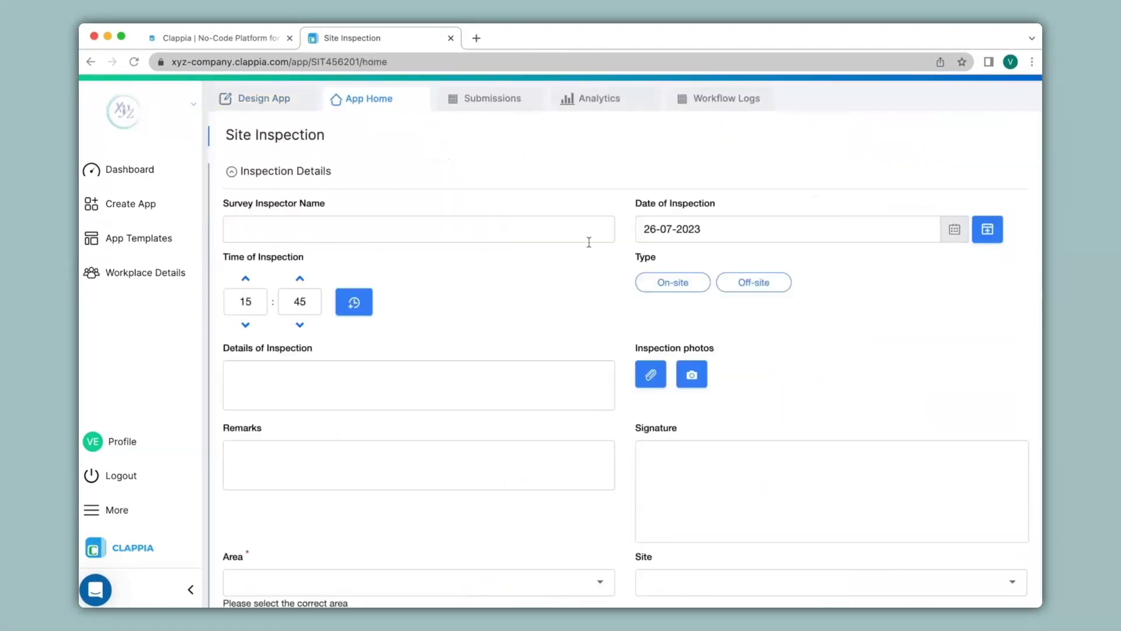
{"action": "scroll", "coordinate": [588, 242], "scroll_direction": "down", "scroll_amount": 3}
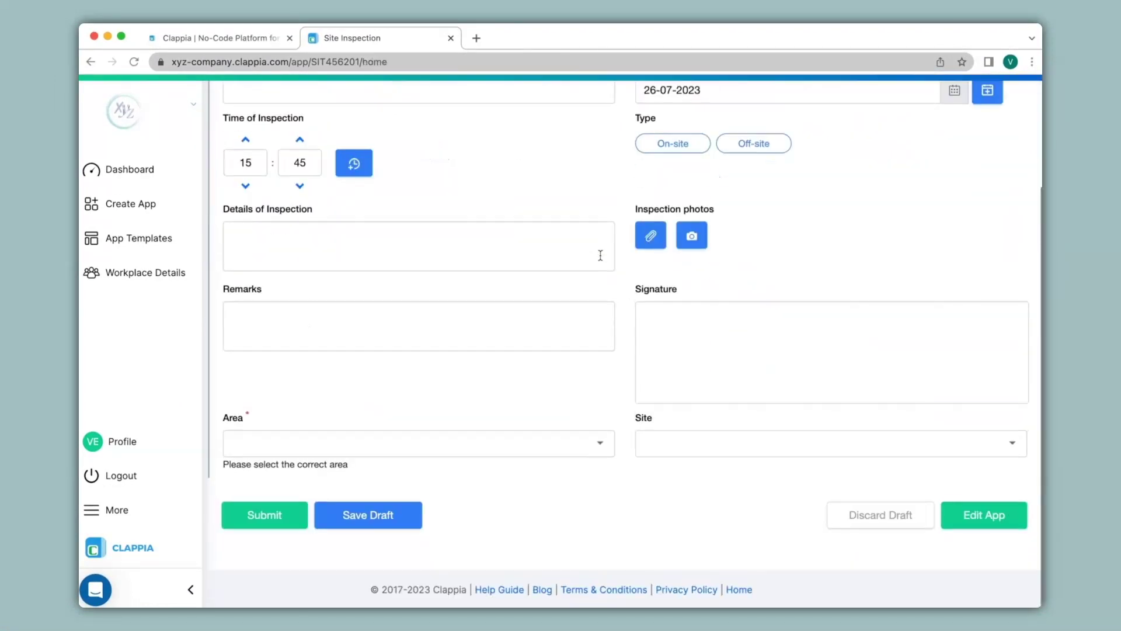
Confirm the Site dropdown lists every Area||Site option unfiltered, then return to the form editor
{"action": "left_click", "coordinate": [691, 444]}
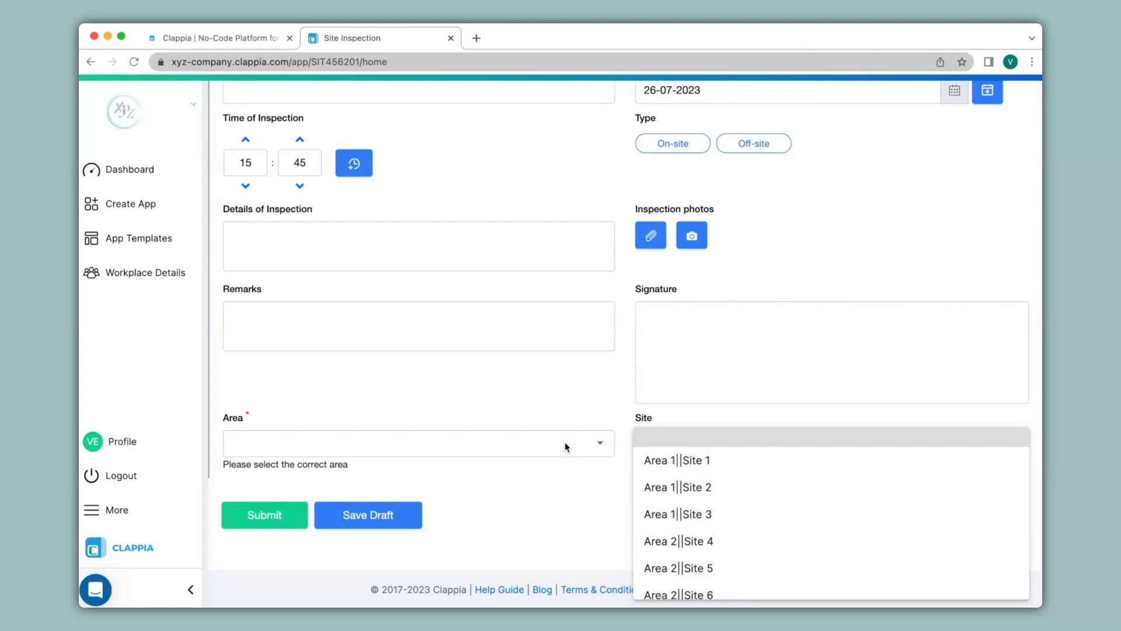
{"action": "scroll", "coordinate": [565, 447], "scroll_direction": "up", "scroll_amount": 5}
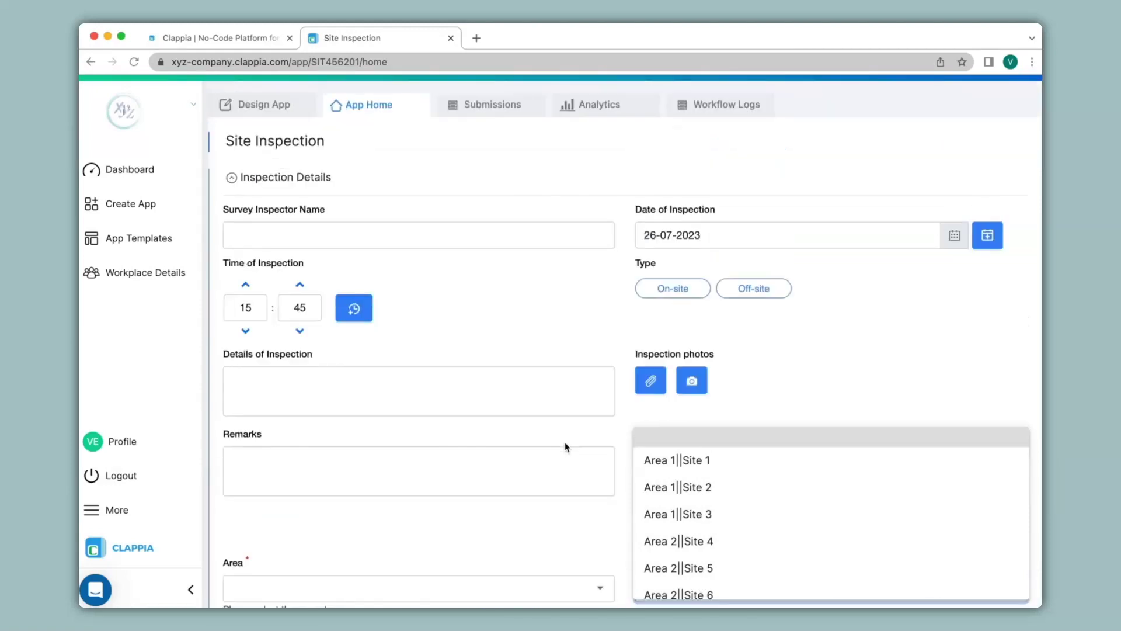
{"action": "left_click", "coordinate": [262, 107]}
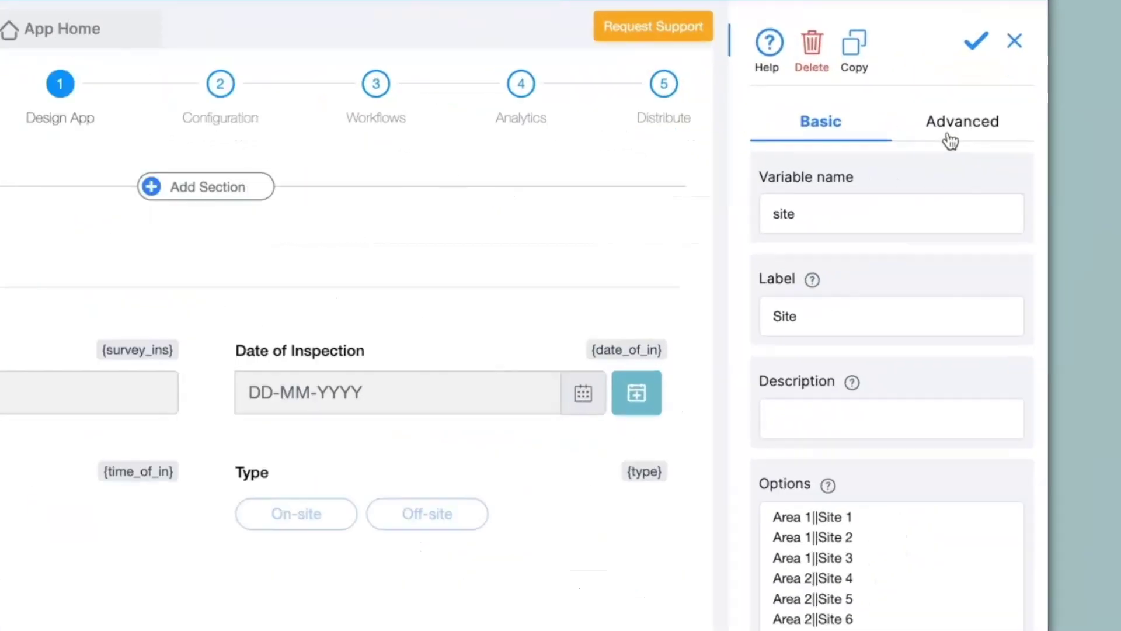
Make Site depend on Area {area} at level 1 and allow multiple selections
{"action": "left_click", "coordinate": [989, 157]}
{"action": "left_click", "coordinate": [723, 287]}
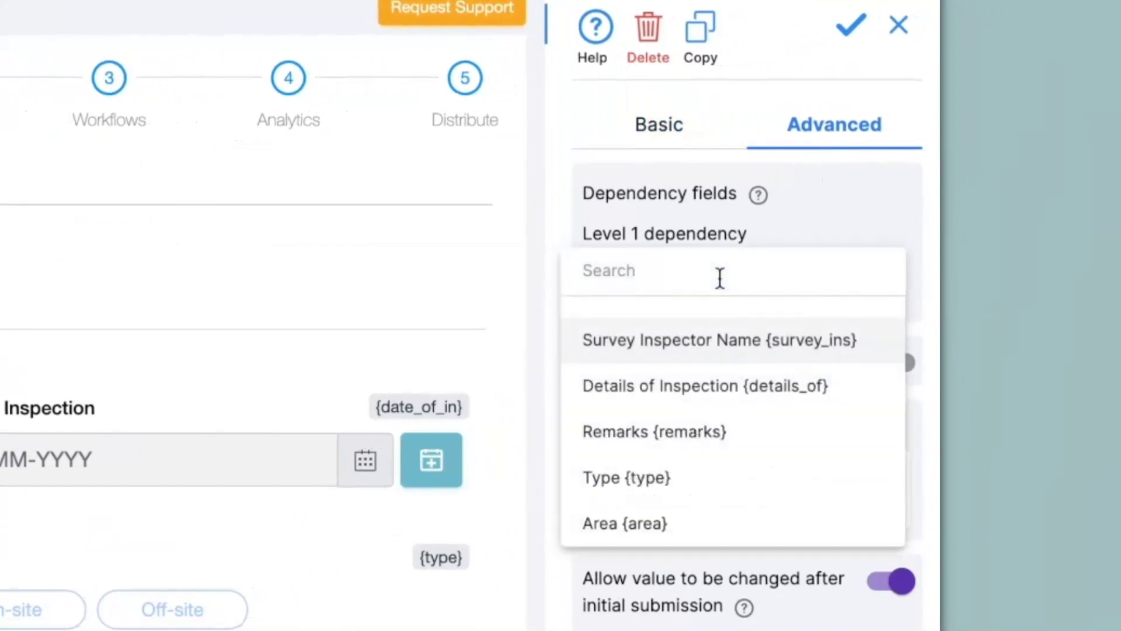
{"action": "left_click", "coordinate": [631, 536]}
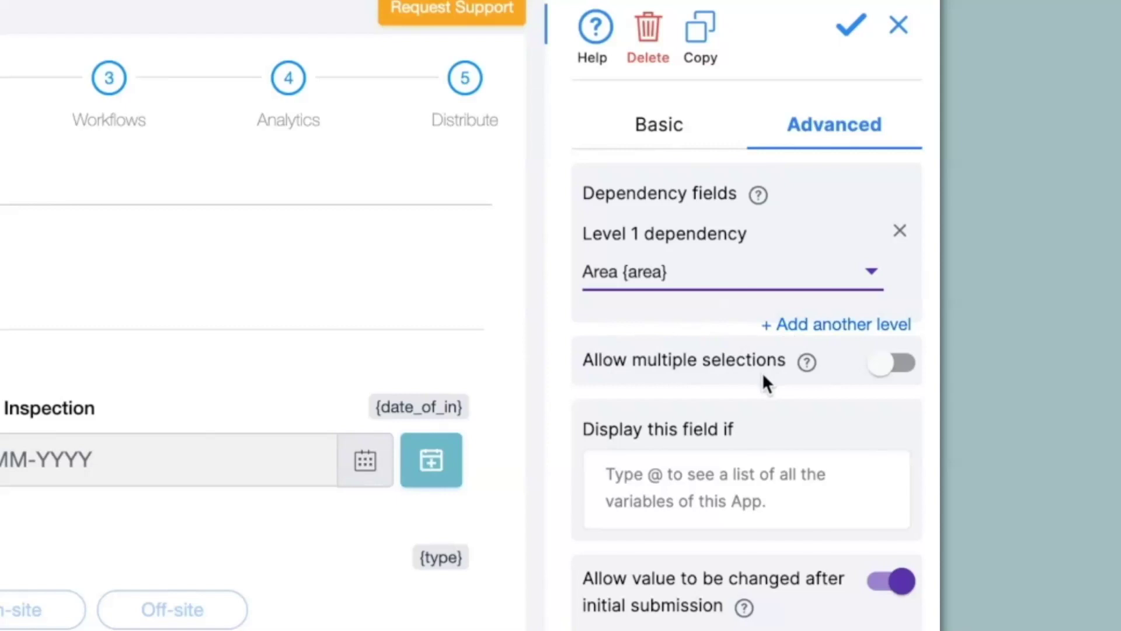
{"action": "left_click", "coordinate": [886, 381]}
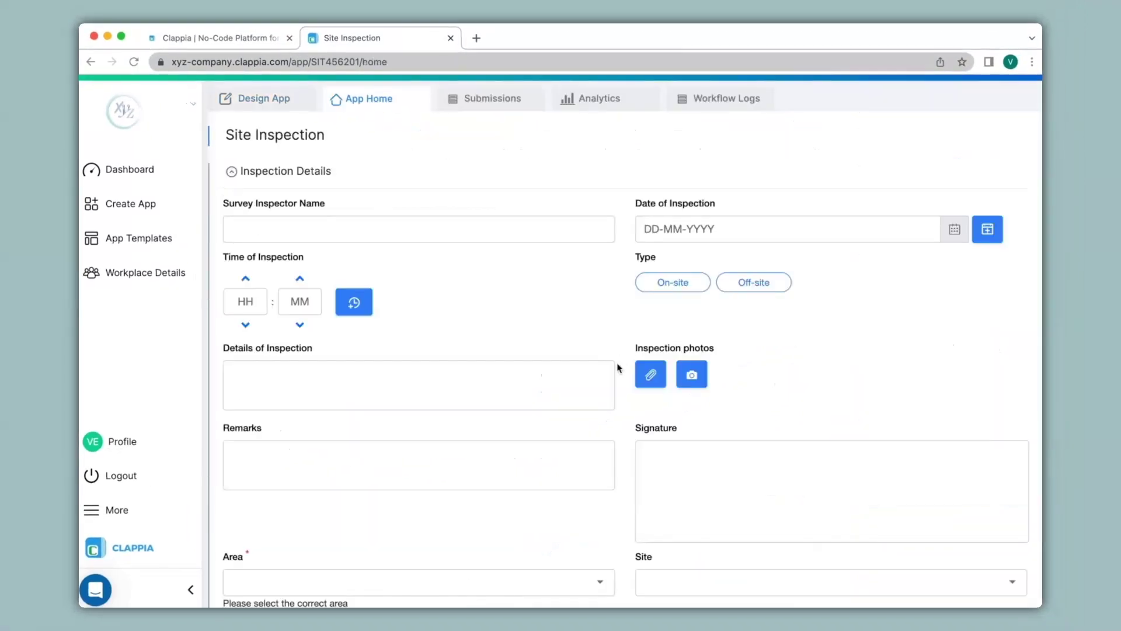
In the live form, change Area from Area 3 to Area 1, then tick Site 1 and Site 2
{"action": "scroll", "coordinate": [619, 368], "scroll_direction": "down", "scroll_amount": 3}
{"action": "left_click", "coordinate": [669, 445]}
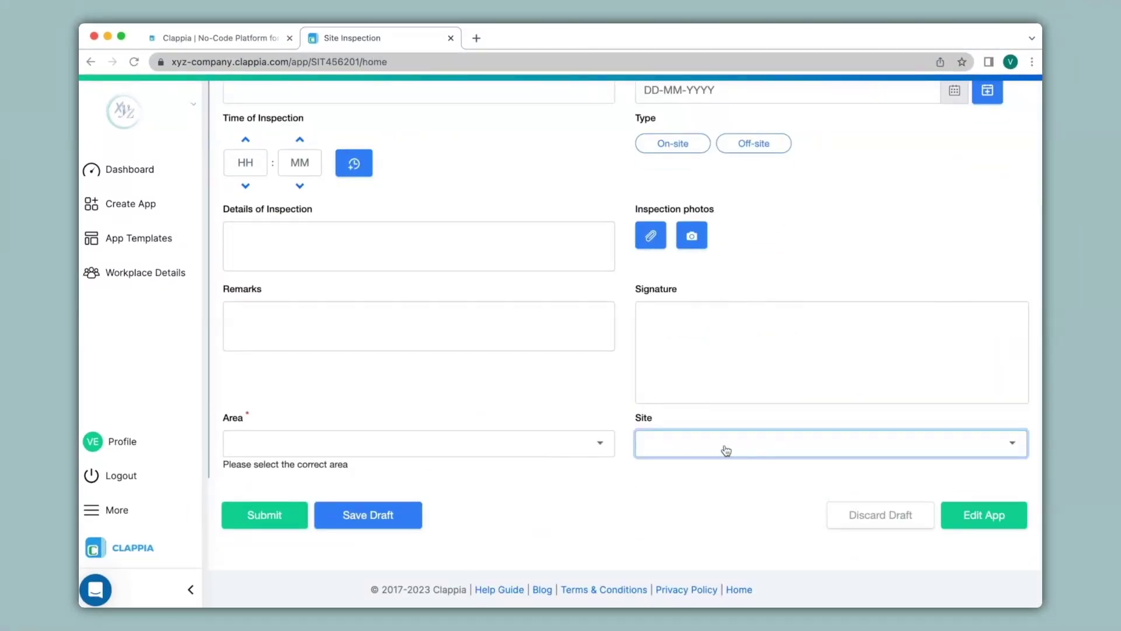
{"action": "left_click", "coordinate": [567, 449]}
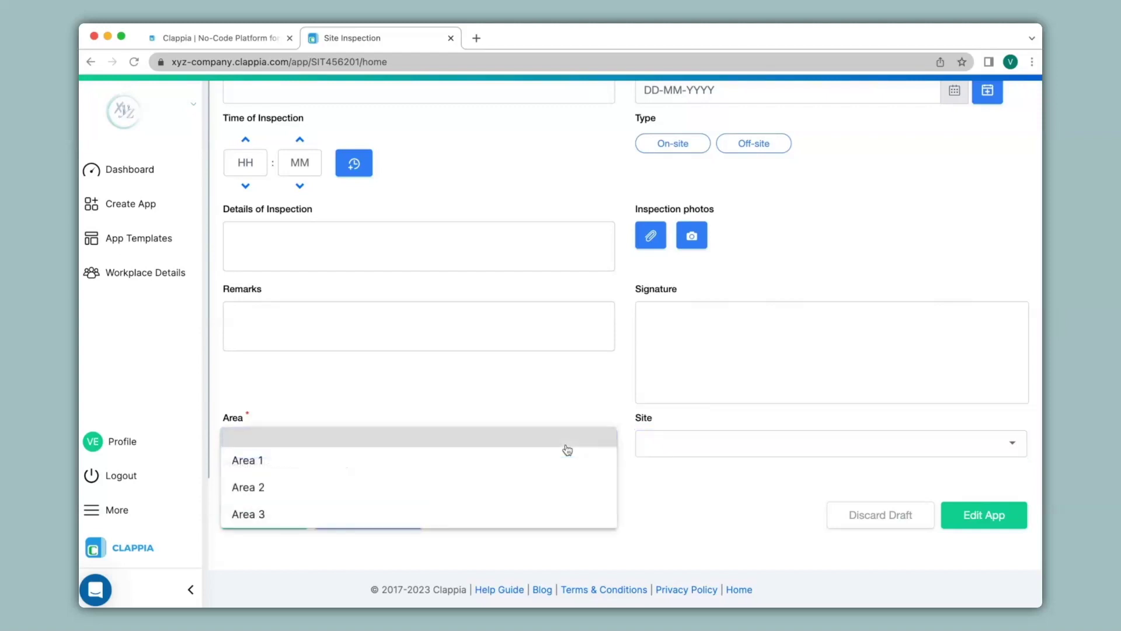
{"action": "left_click", "coordinate": [321, 515]}
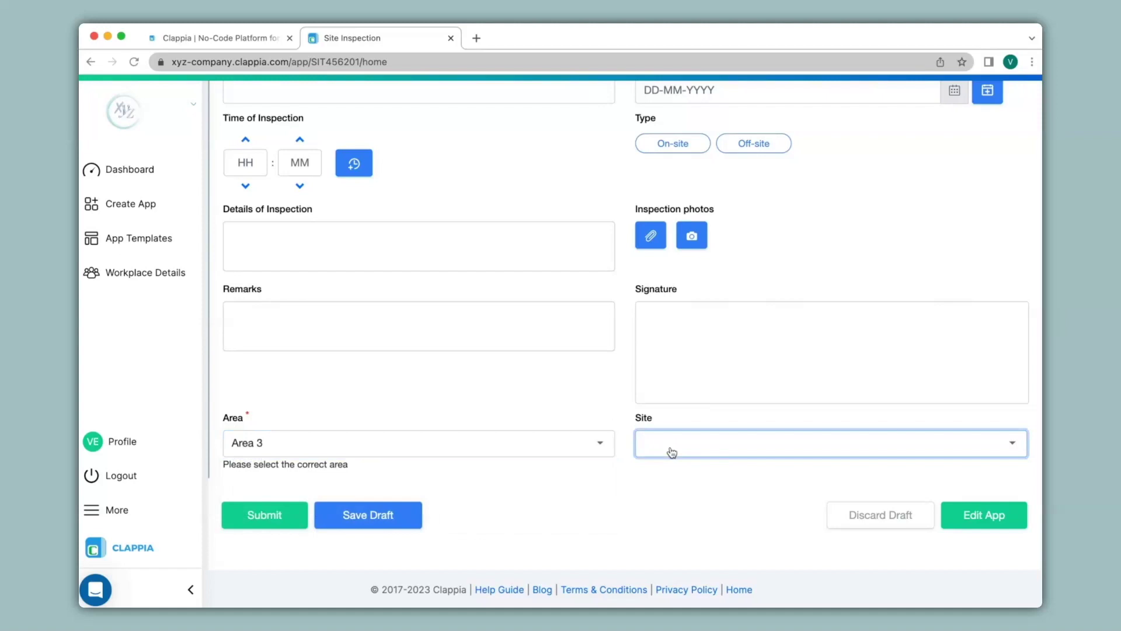
{"action": "left_click", "coordinate": [548, 448]}
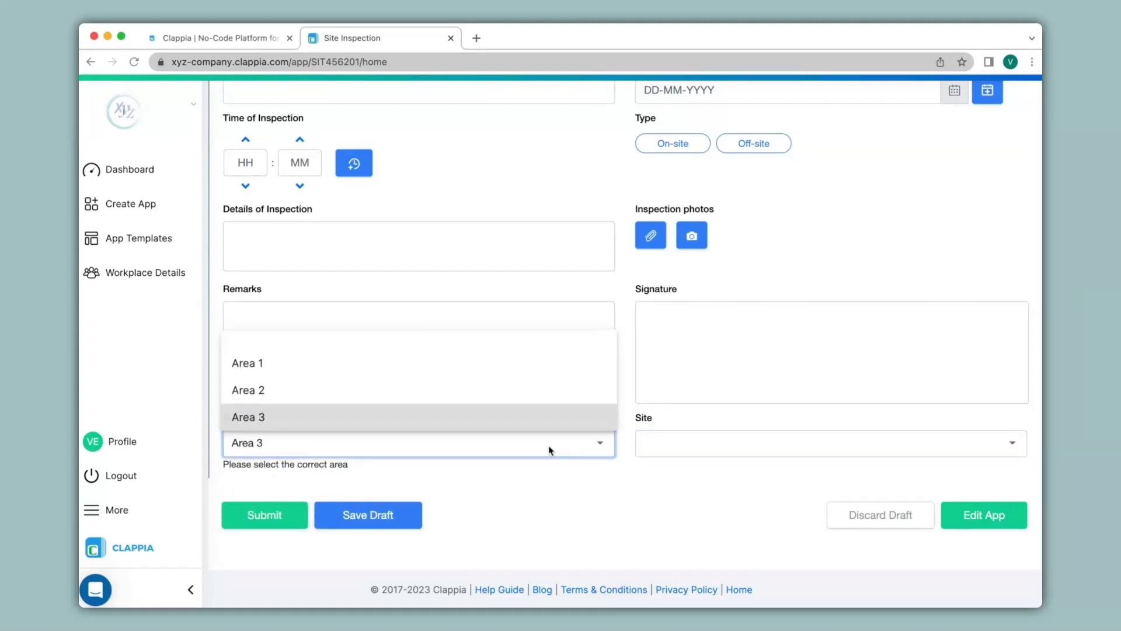
{"action": "left_click", "coordinate": [455, 375]}
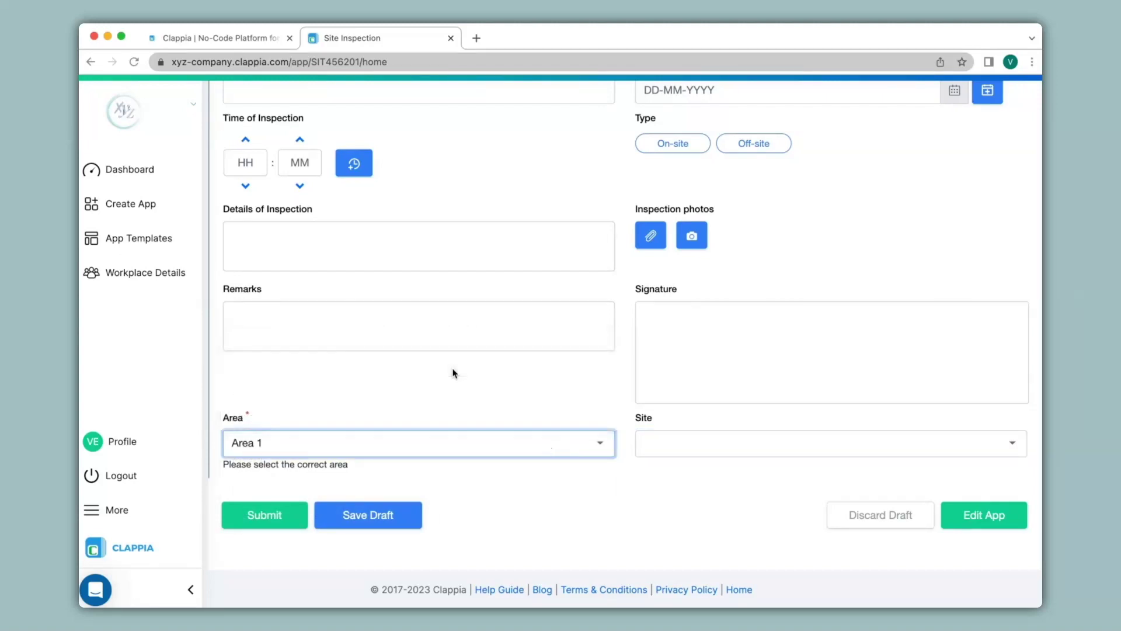
{"action": "left_click", "coordinate": [739, 448]}
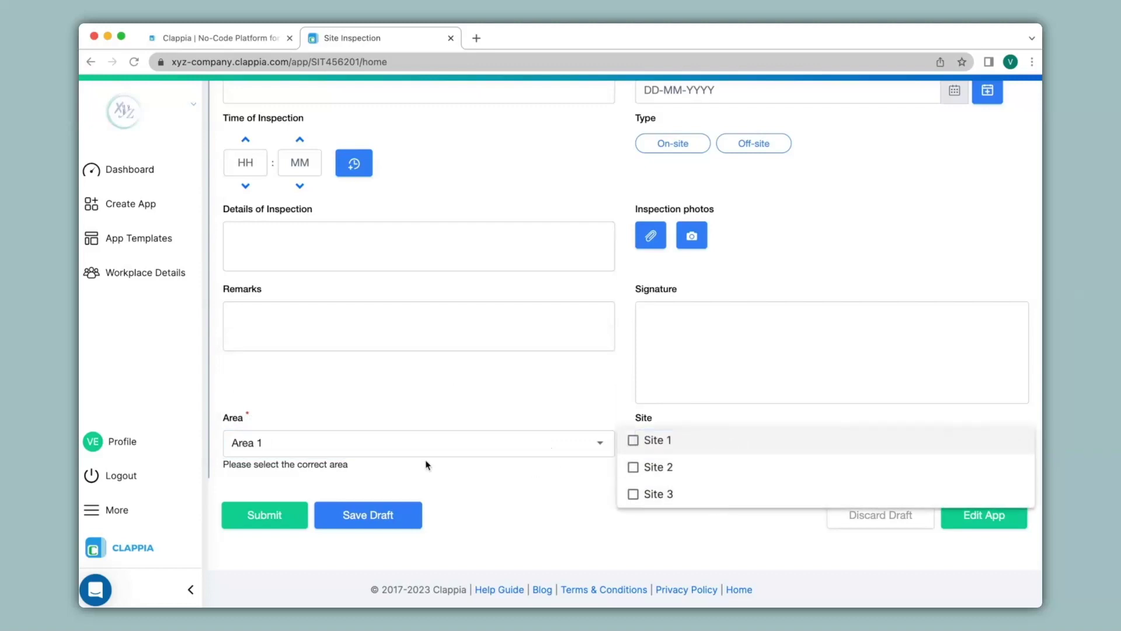
{"action": "left_click", "coordinate": [633, 440]}
{"action": "left_click", "coordinate": [634, 468]}
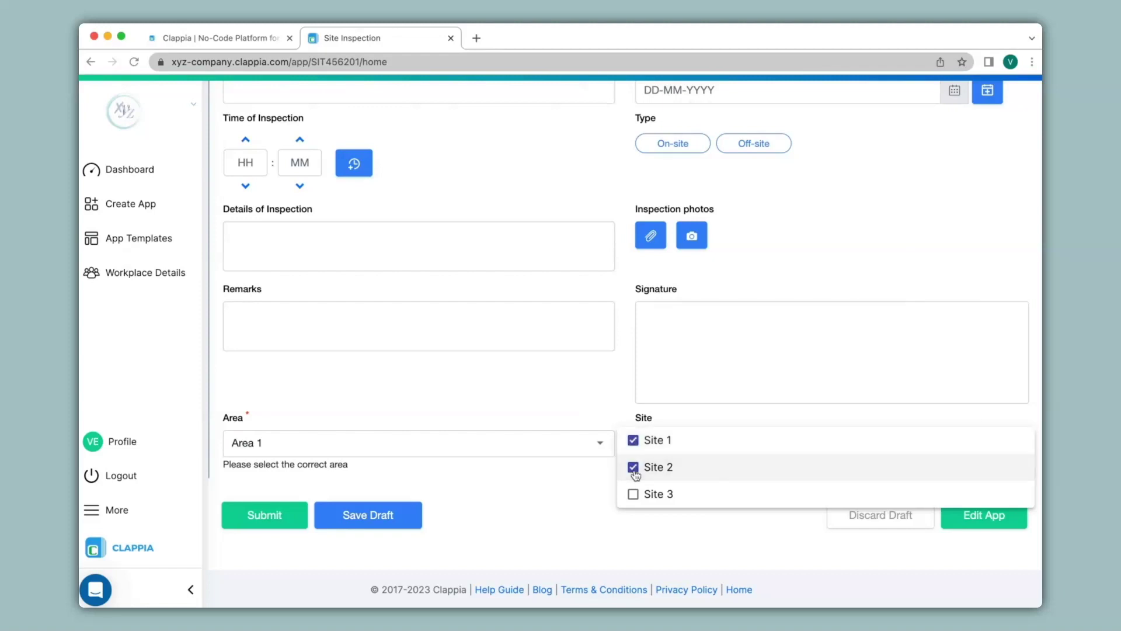
{"action": "scroll", "coordinate": [635, 475], "scroll_direction": "up", "scroll_amount": 3}
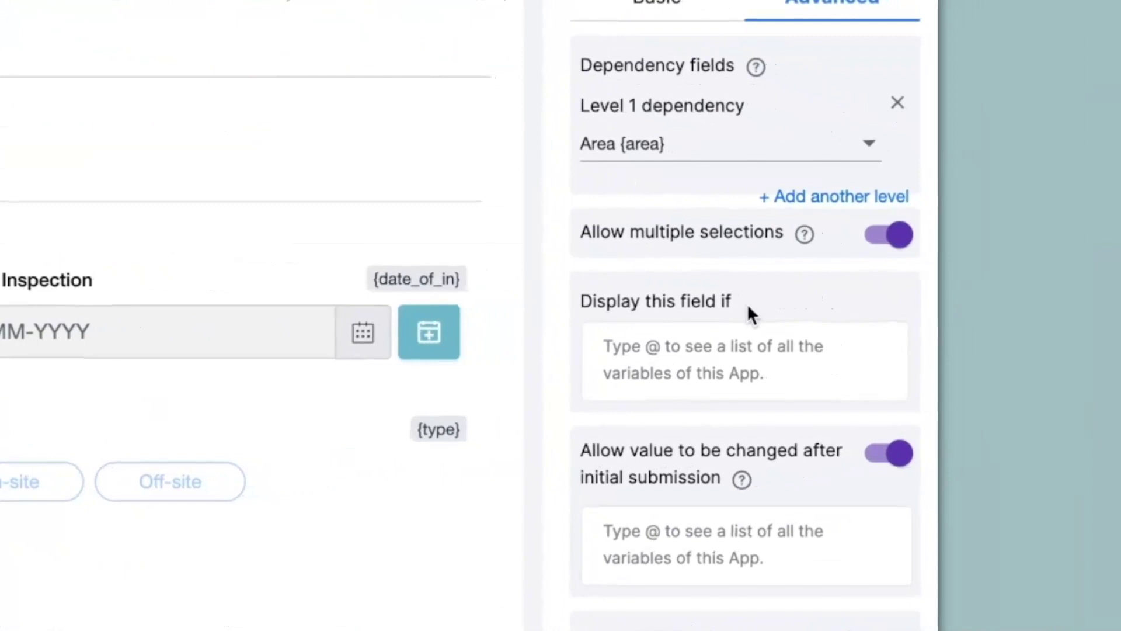
{"action": "left_click", "coordinate": [686, 355]}
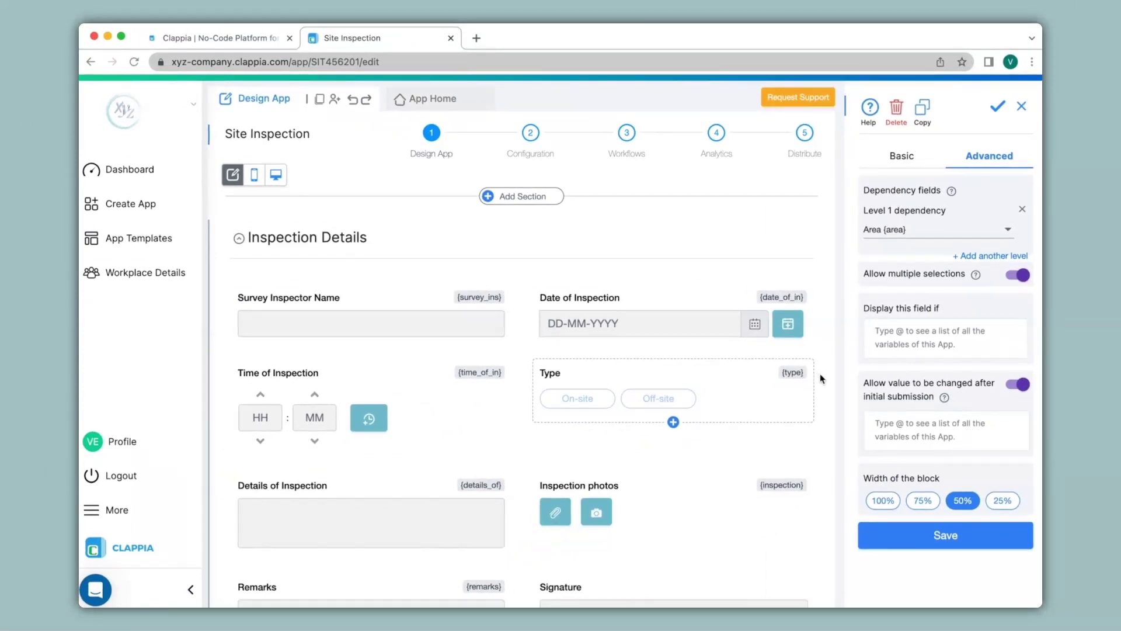
{"action": "scroll", "coordinate": [821, 379], "scroll_direction": "down", "scroll_amount": 3}
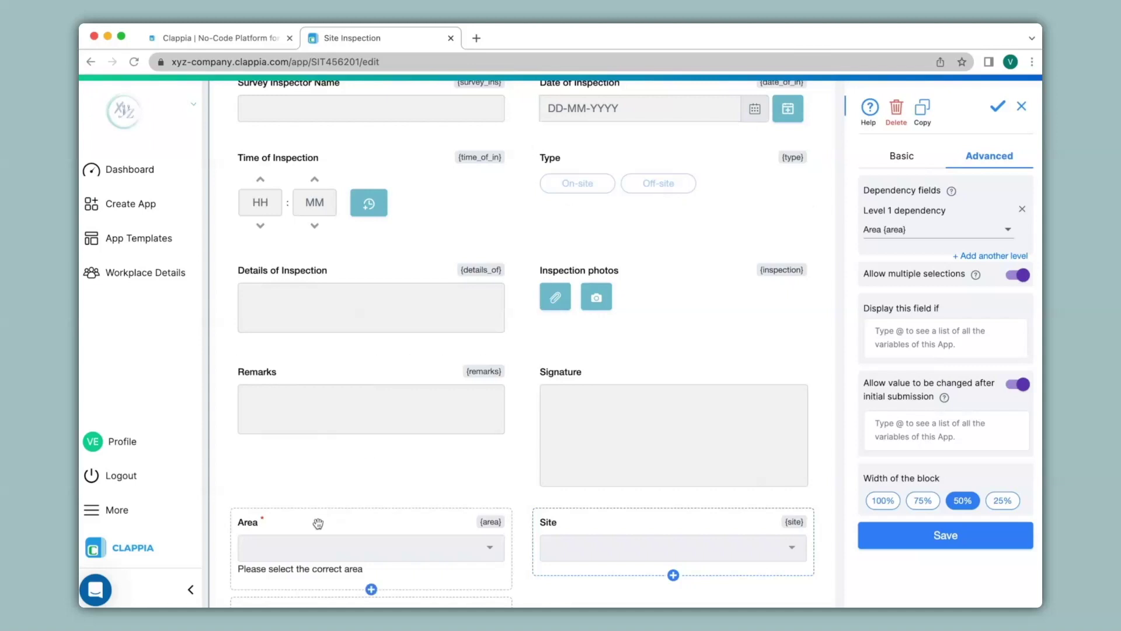
Give the Area field the display rule {type}="Off-site" and save it
{"action": "left_click", "coordinate": [399, 519]}
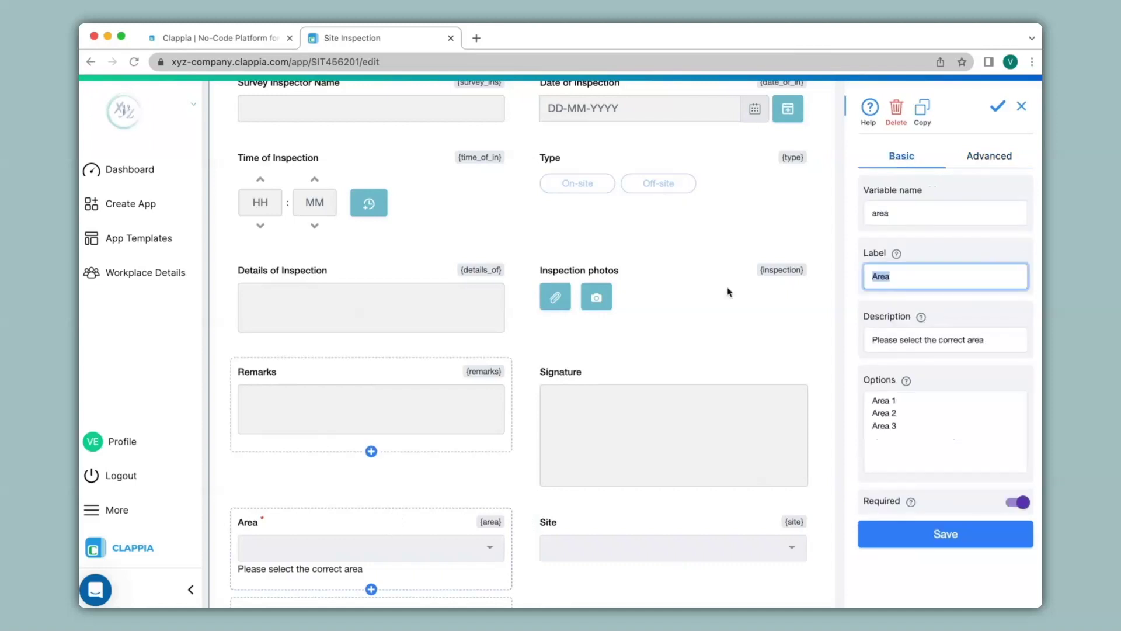
{"action": "left_click", "coordinate": [1002, 157]}
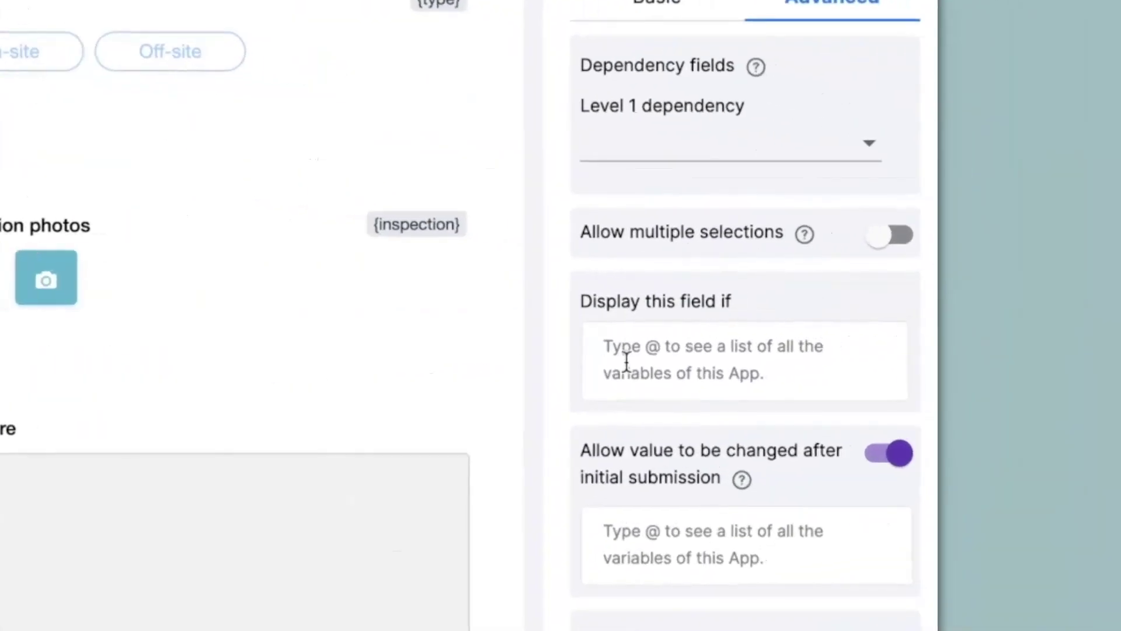
{"action": "left_click", "coordinate": [626, 360]}
{"action": "type", "text": "@typ"}
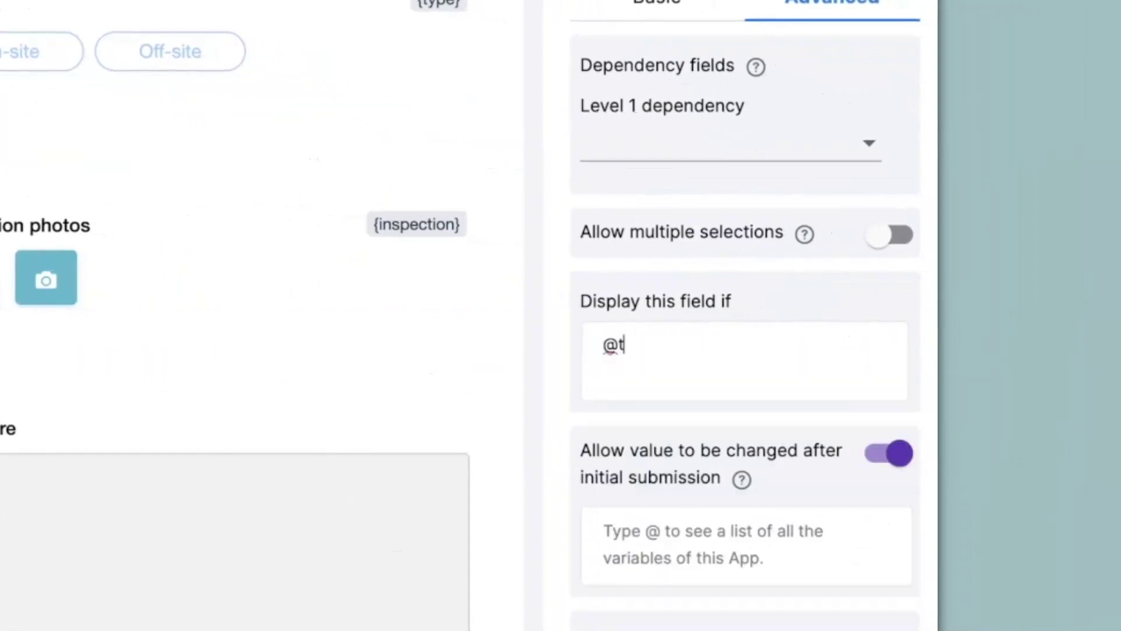
{"action": "left_click", "coordinate": [657, 391]}
{"action": "type", "text": "=\"Off-site"}
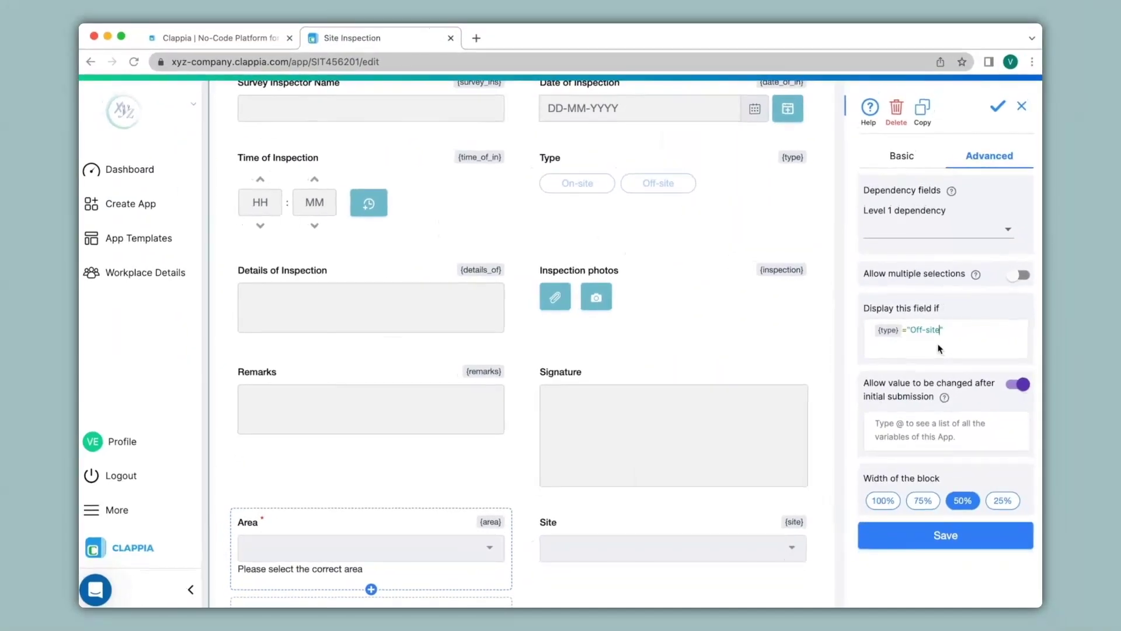
{"action": "left_click", "coordinate": [910, 535]}
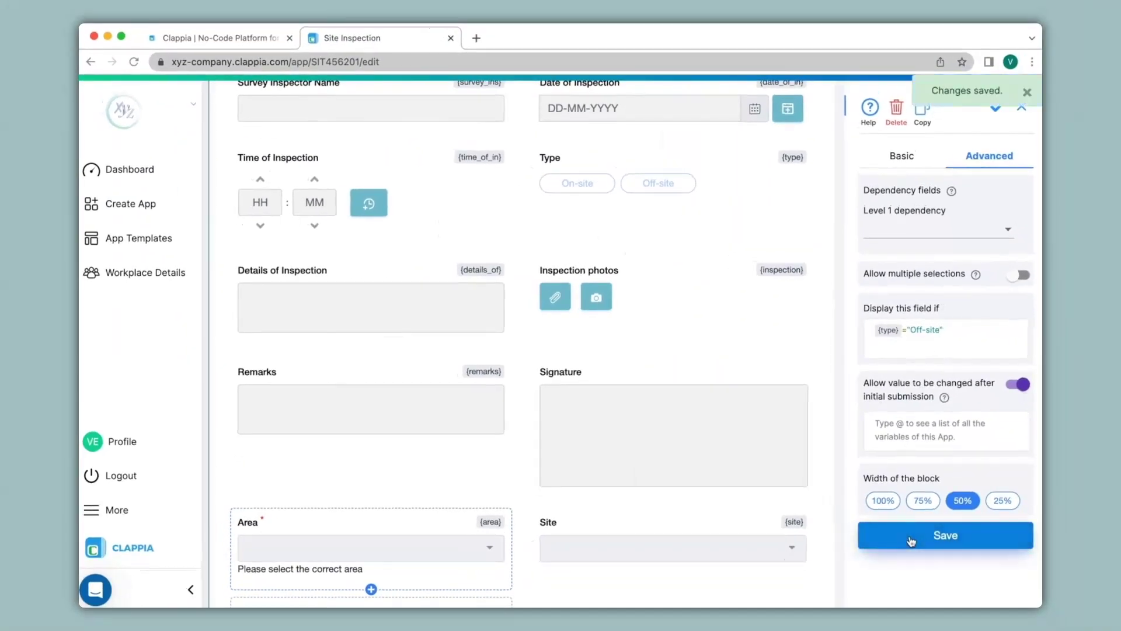
{"action": "left_click", "coordinate": [445, 103]}
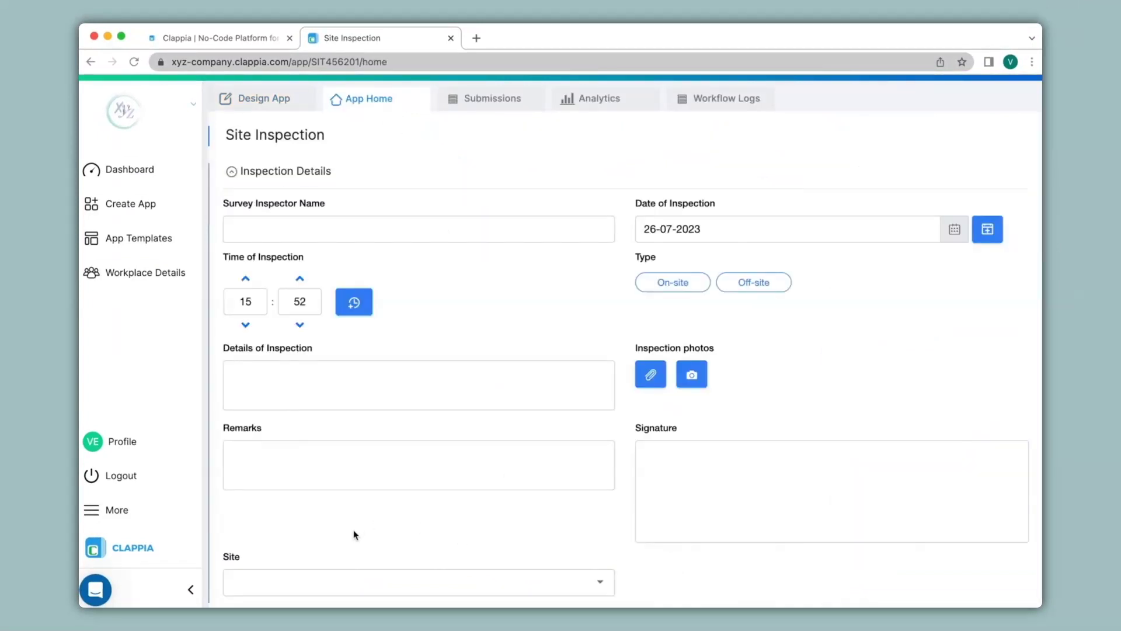
Choose On-site, then Off-site as Type to test when the Area field appears
{"action": "left_click", "coordinate": [657, 283]}
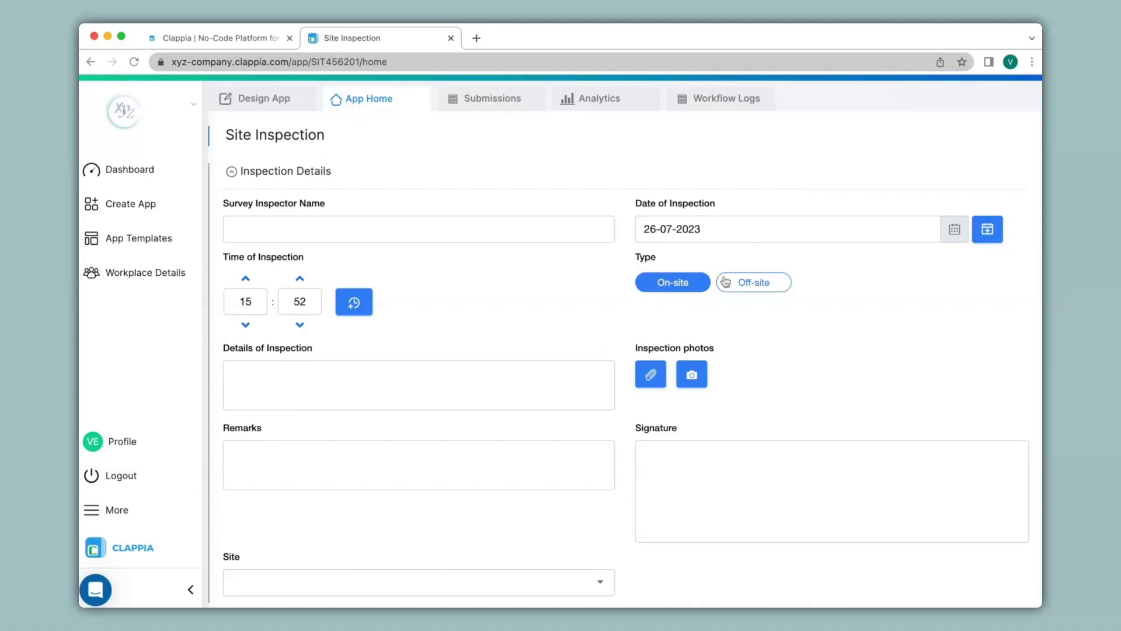
{"action": "left_click", "coordinate": [744, 284]}
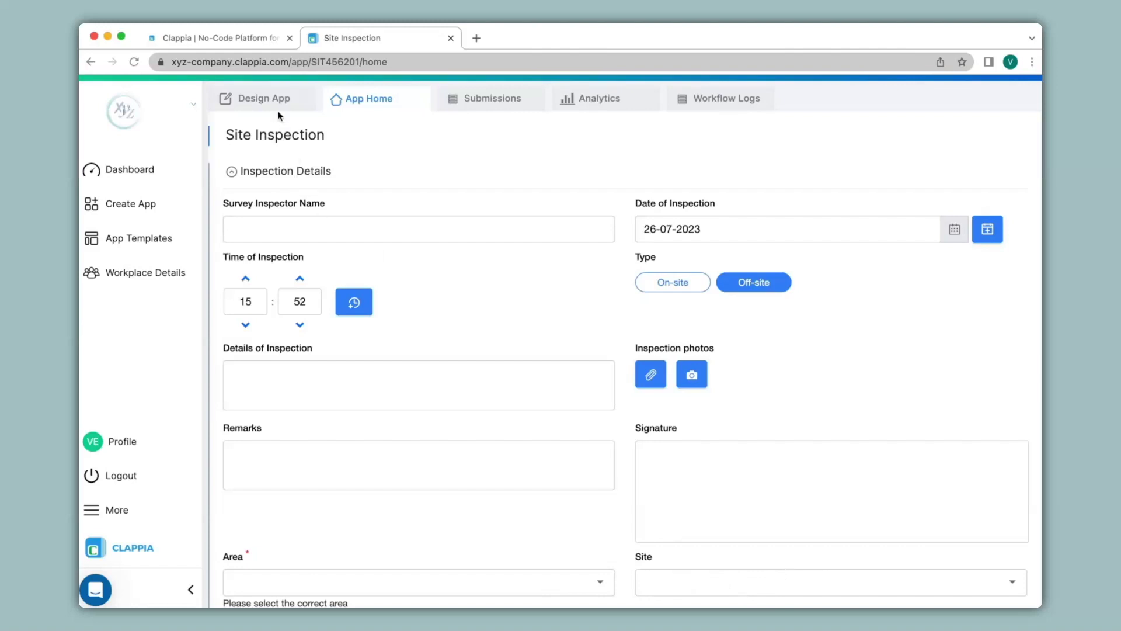
Return to the form editor and open the Site field's advanced settings
{"action": "left_click", "coordinate": [263, 98]}
{"action": "scroll", "coordinate": [605, 372], "scroll_direction": "down", "scroll_amount": 5}
{"action": "left_click", "coordinate": [605, 372]}
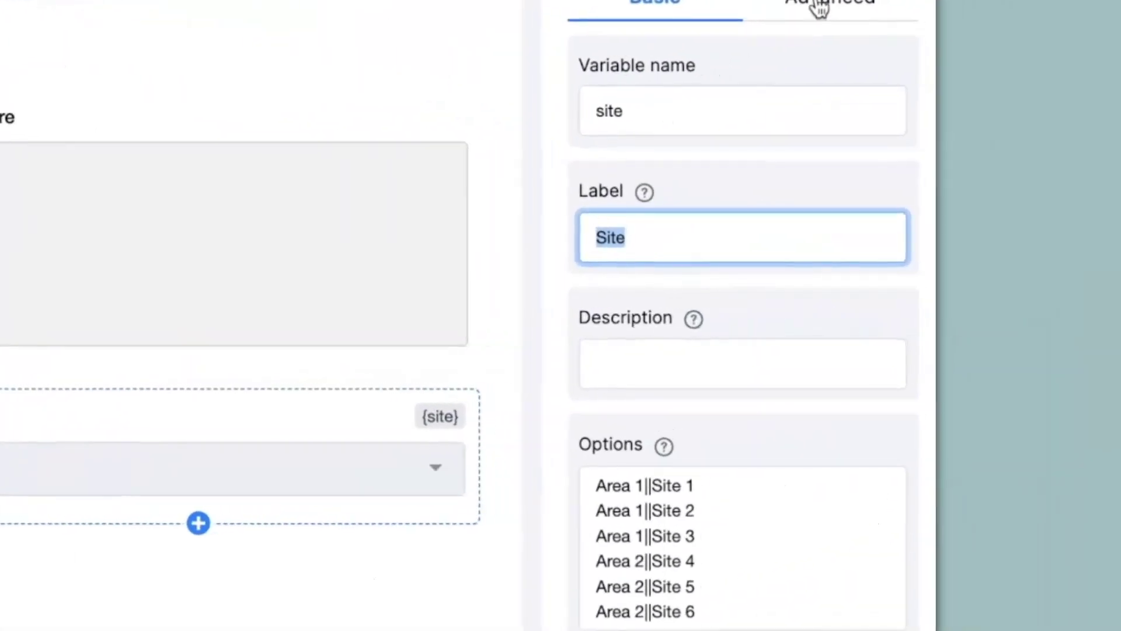
{"action": "left_click", "coordinate": [820, 8]}
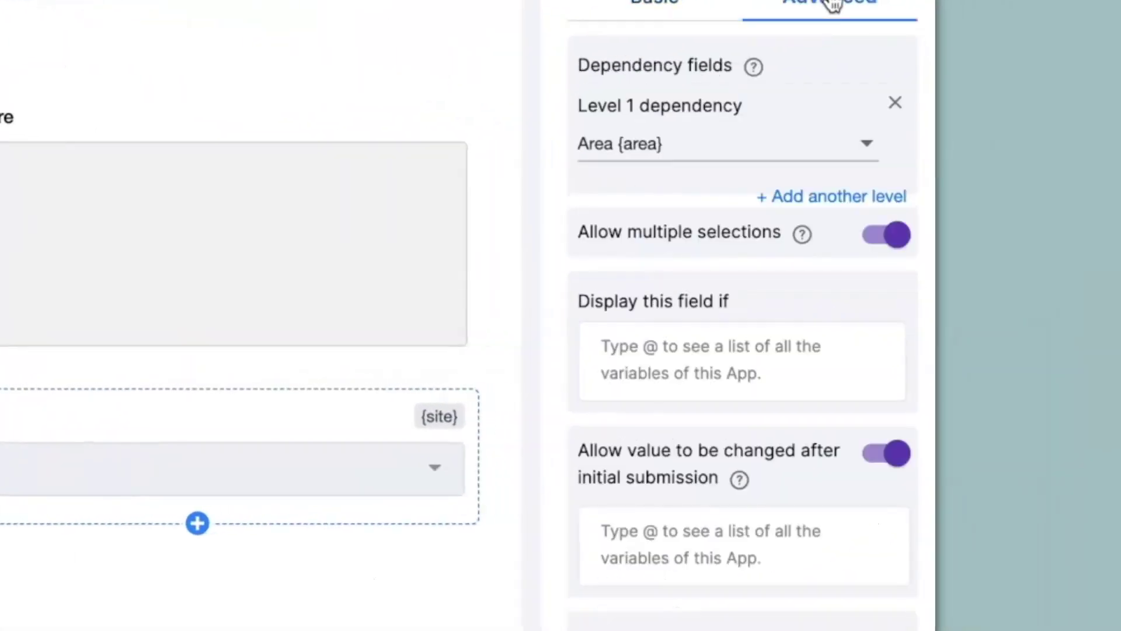
Set Site's display condition to OR({area}="Area 1",{area}="Area 2") using @ variables
{"action": "left_click", "coordinate": [643, 364]}
{"action": "type", "text": "OR"}
{"action": "left_click", "coordinate": [643, 403]}
{"action": "type", "text": "@ar"}
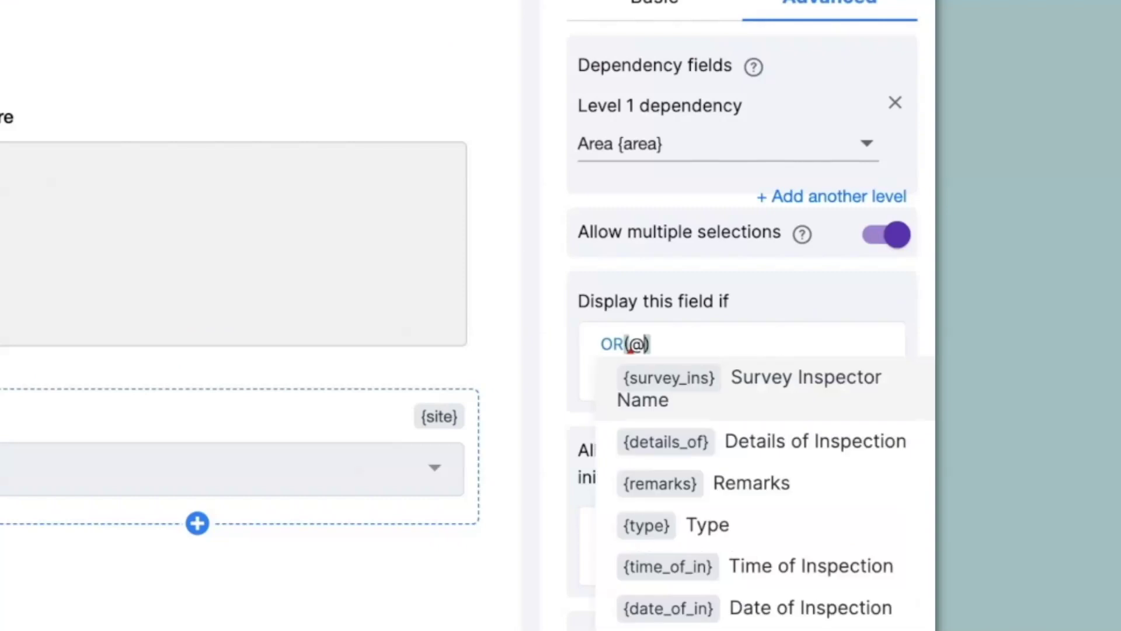
{"action": "left_click", "coordinate": [647, 383]}
{"action": "type", "text": "=\"Area 1\","}
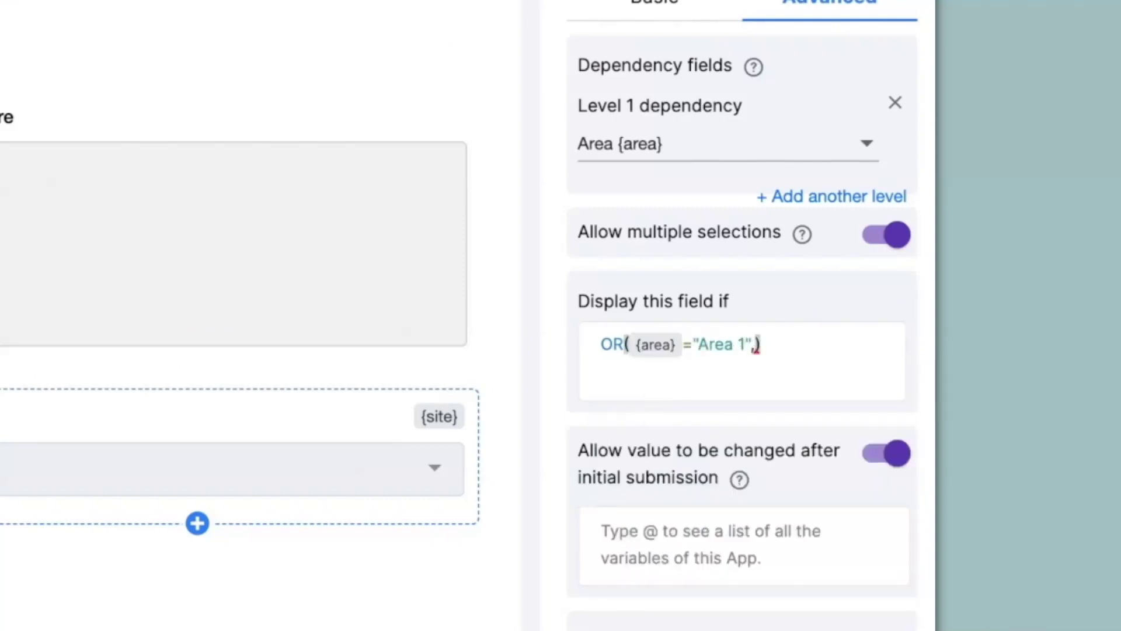
{"action": "type", "text": "@area"}
{"action": "left_click", "coordinate": [640, 384]}
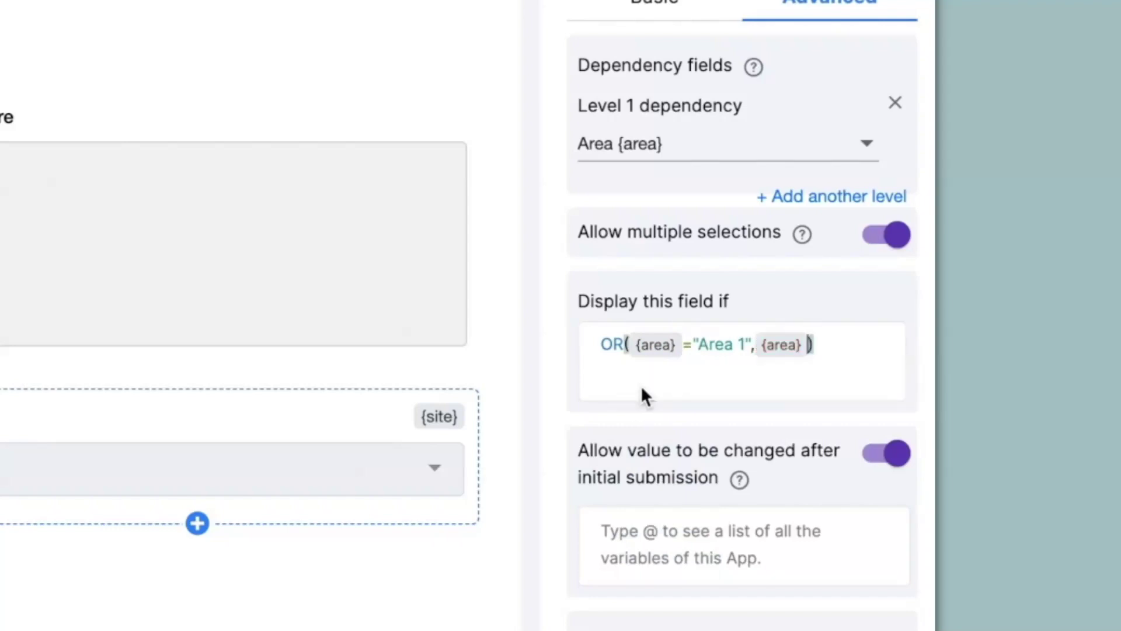
{"action": "type", "text": "=\"Area 2\""}
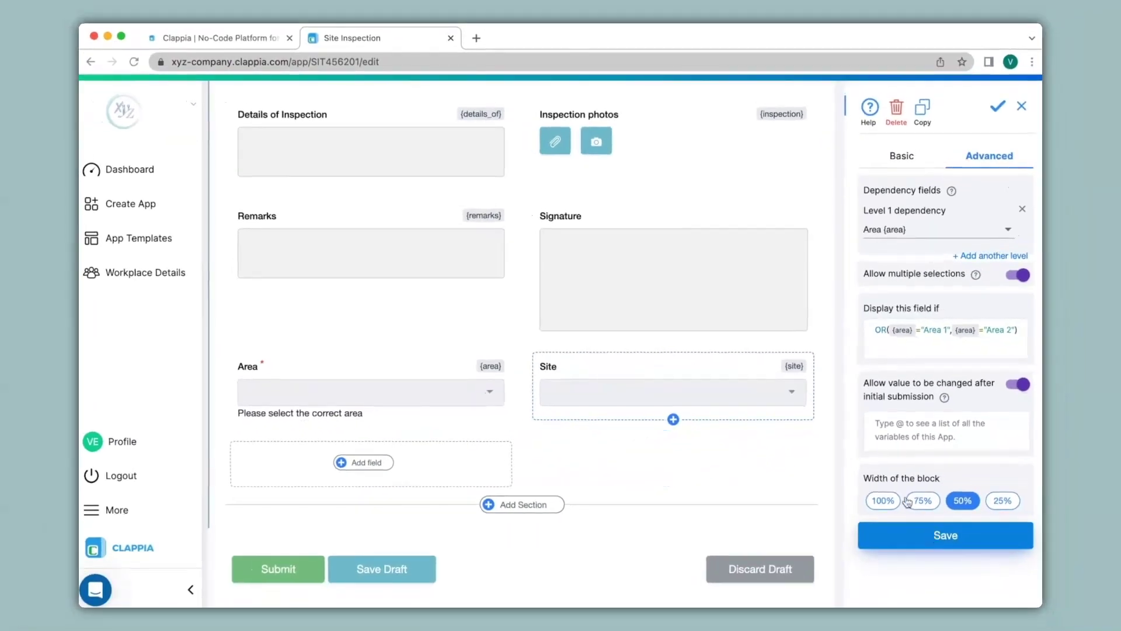
{"action": "scroll", "coordinate": [528, 464], "scroll_direction": "up", "scroll_amount": 6}
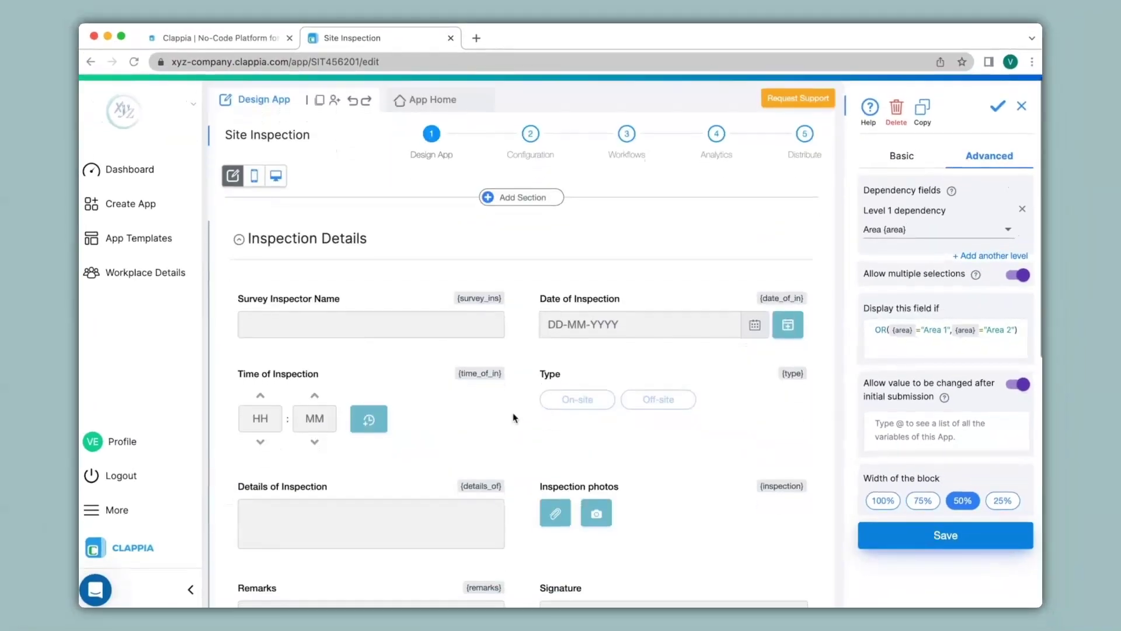
Open the app, mark the inspection Off-site, pick Area 2, and tick Site 4 and Site 5
{"action": "left_click", "coordinate": [434, 101]}
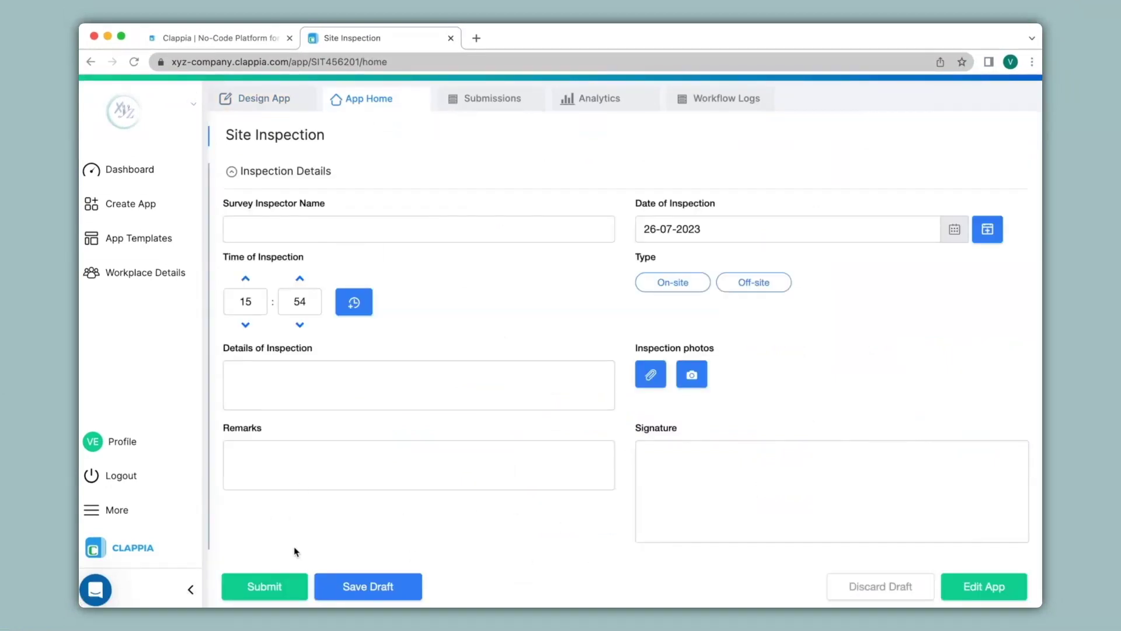
{"action": "left_click", "coordinate": [757, 283]}
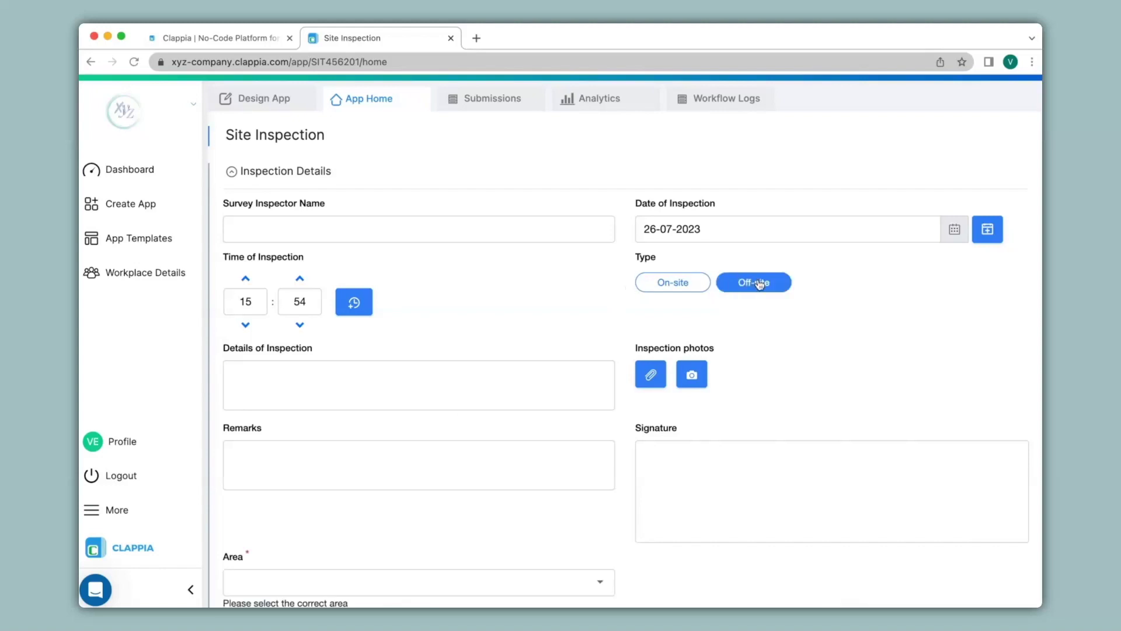
{"action": "scroll", "coordinate": [259, 543], "scroll_direction": "down", "scroll_amount": 3}
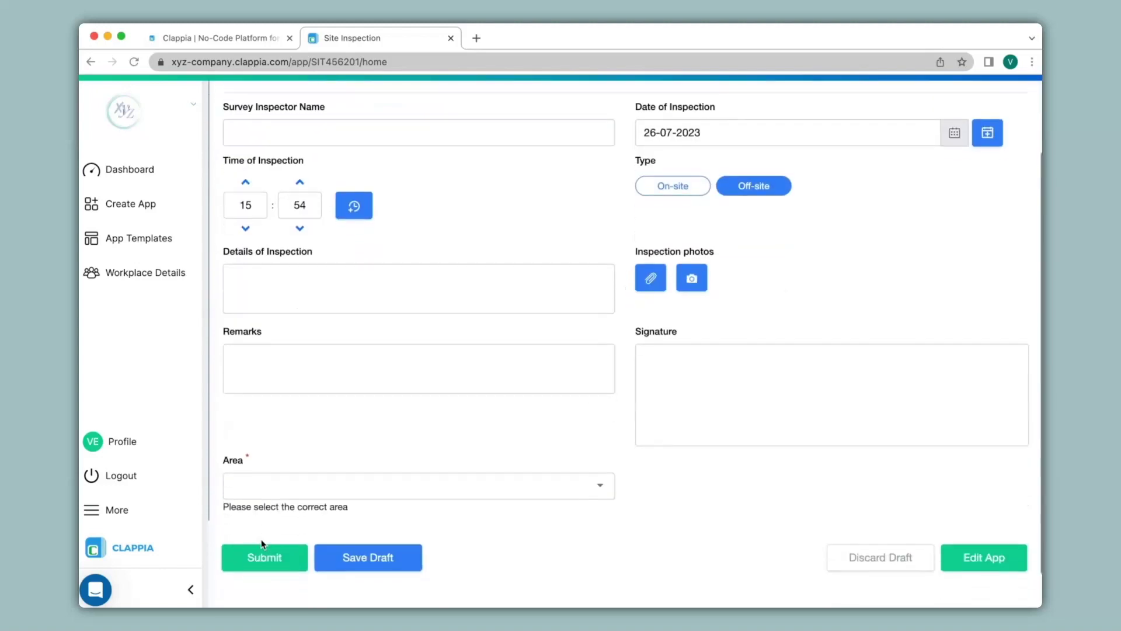
{"action": "left_click", "coordinate": [295, 481]}
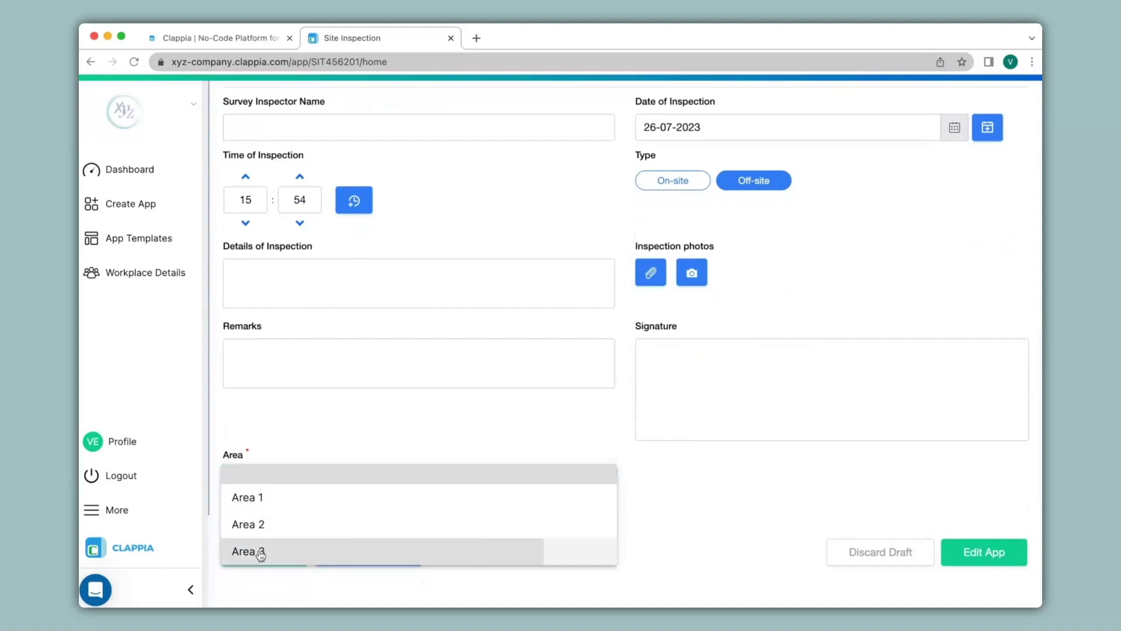
{"action": "left_click", "coordinate": [260, 552]}
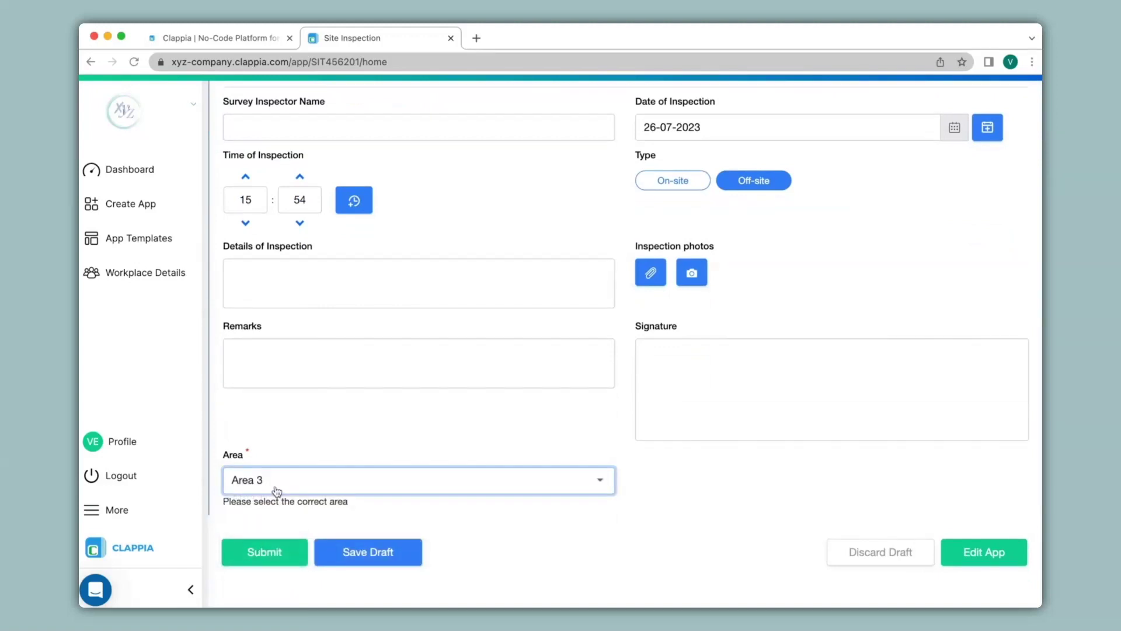
{"action": "left_click", "coordinate": [277, 491]}
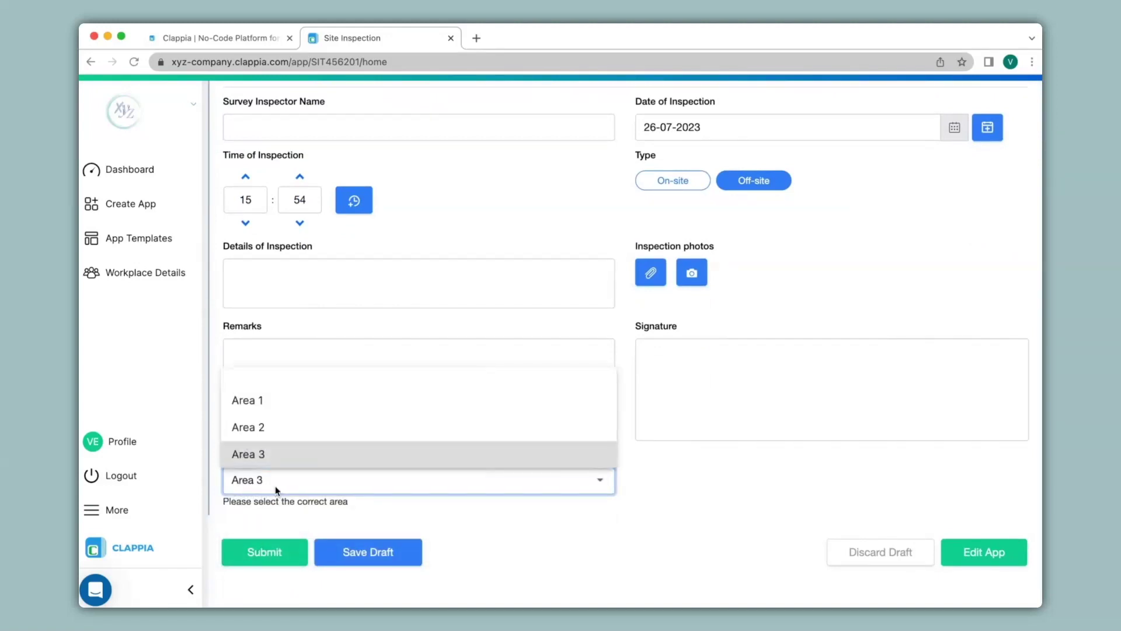
{"action": "left_click", "coordinate": [274, 430]}
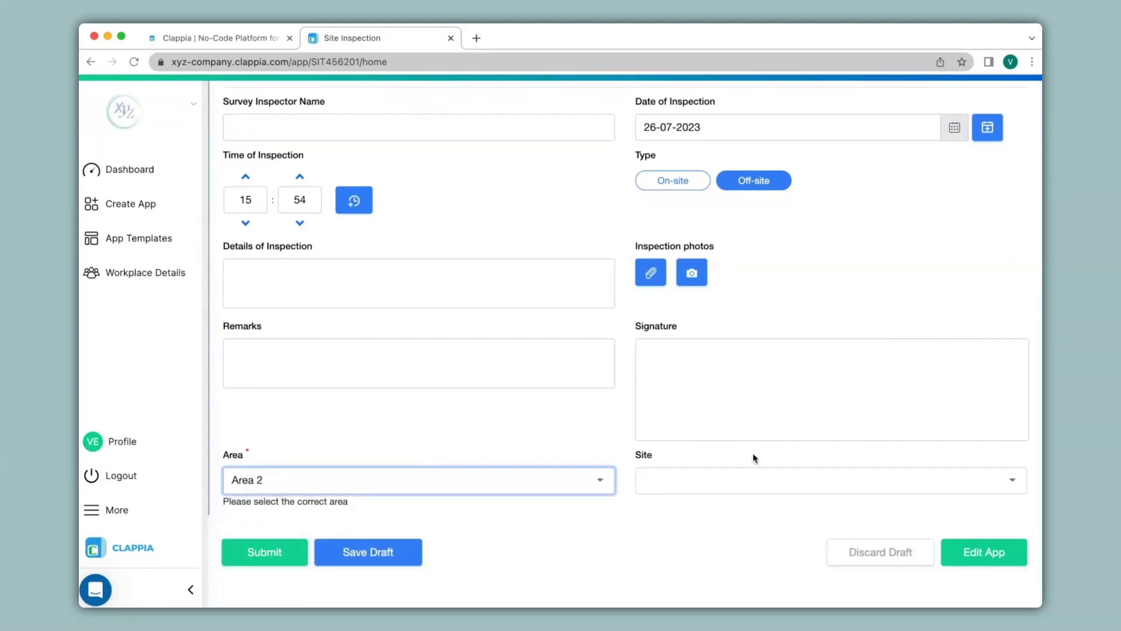
{"action": "left_click", "coordinate": [660, 492]}
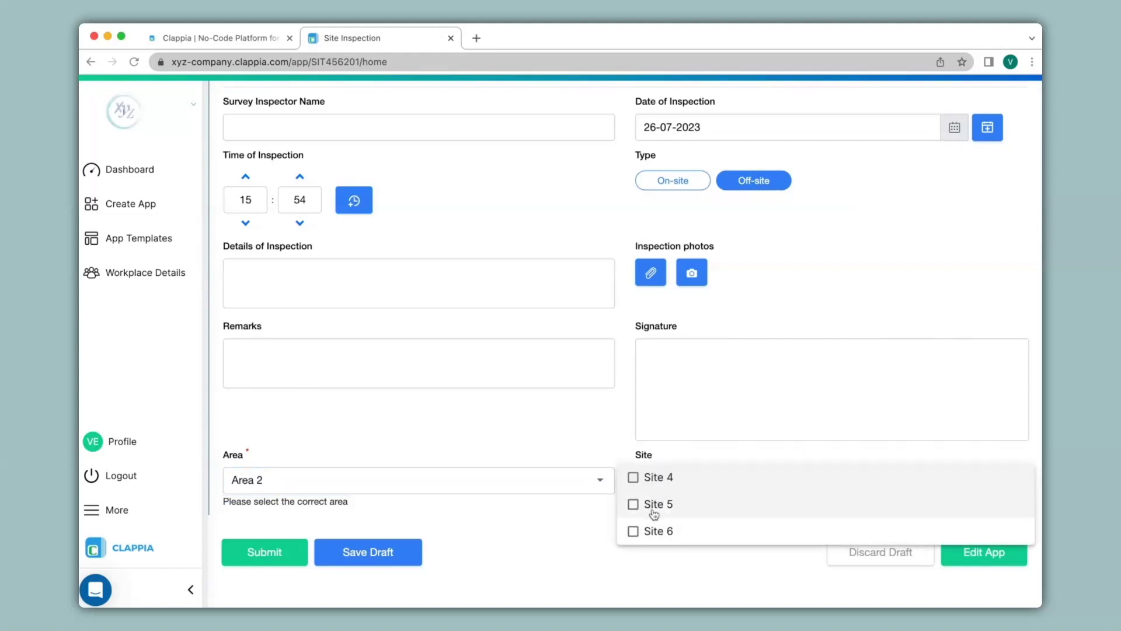
{"action": "left_click", "coordinate": [633, 477]}
{"action": "left_click", "coordinate": [633, 507]}
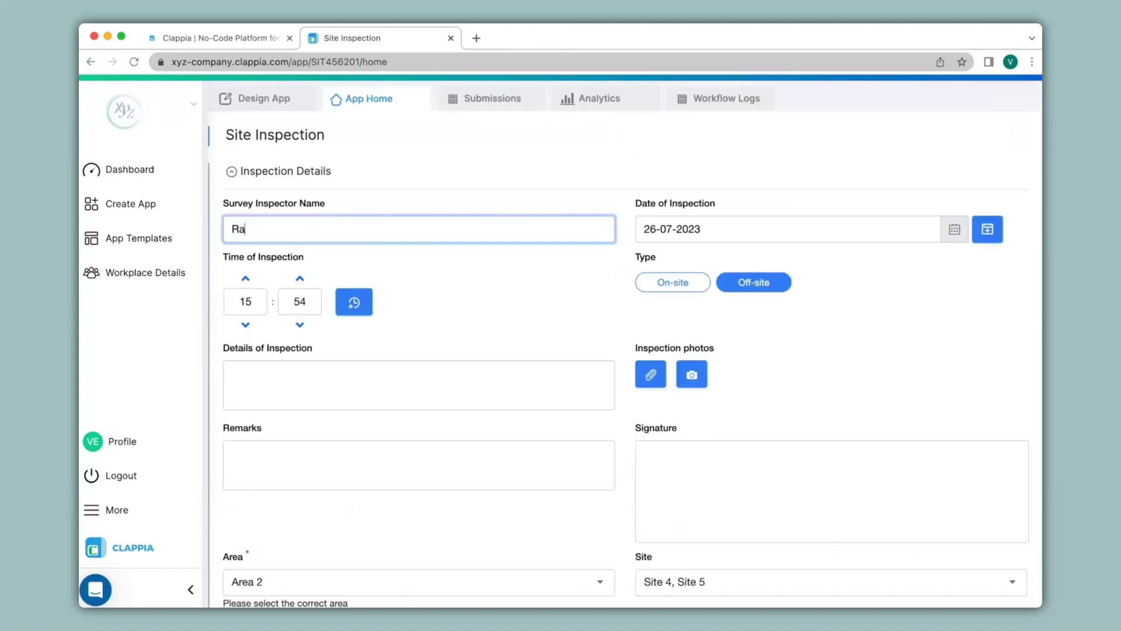
Enter the inspector's name, details 'Inspection carried out', remarks 'None', and draw a signature
{"action": "type", "text": "esh"}
{"action": "left_click", "coordinate": [366, 386]}
{"action": "type", "text": "Inspection carried out"}
{"action": "left_click", "coordinate": [327, 470]}
{"action": "type", "text": "None"}
{"action": "mouse_move", "coordinate": [726, 443]}
{"action": "left_mouse_down"}
{"action": "mouse_move", "coordinate": [741, 524]}
{"action": "mouse_move", "coordinate": [807, 468]}
{"action": "left_mouse_up"}
{"action": "scroll", "coordinate": [629, 442], "scroll_direction": "down", "scroll_amount": 3}
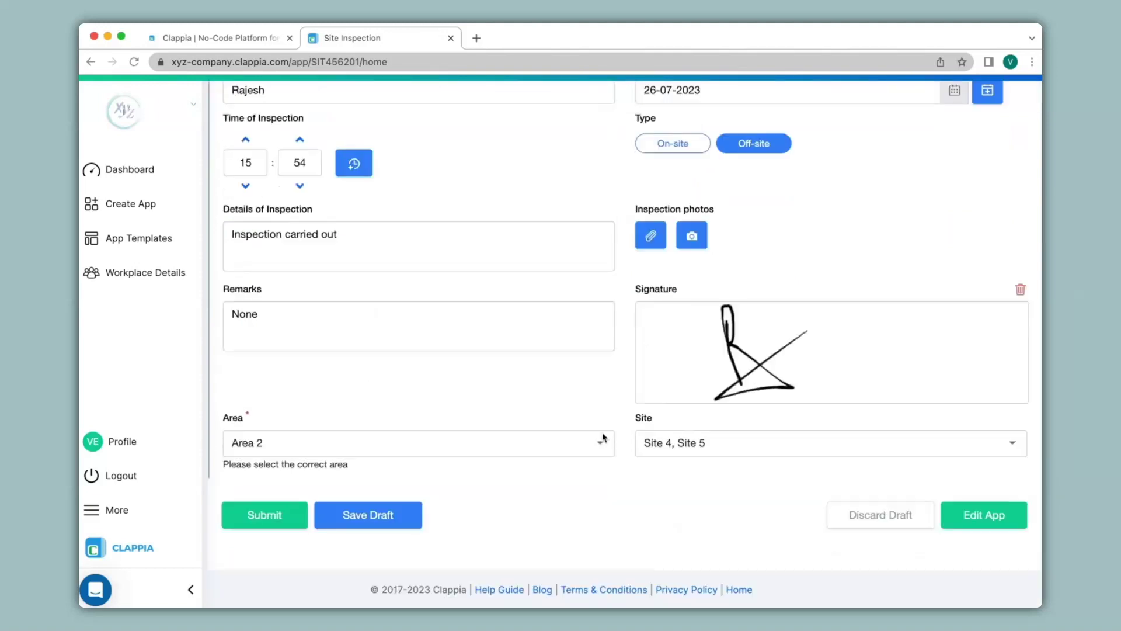
Submit the inspection, then open its saved record and untick and re-tick the Site choices
{"action": "left_click", "coordinate": [279, 515]}
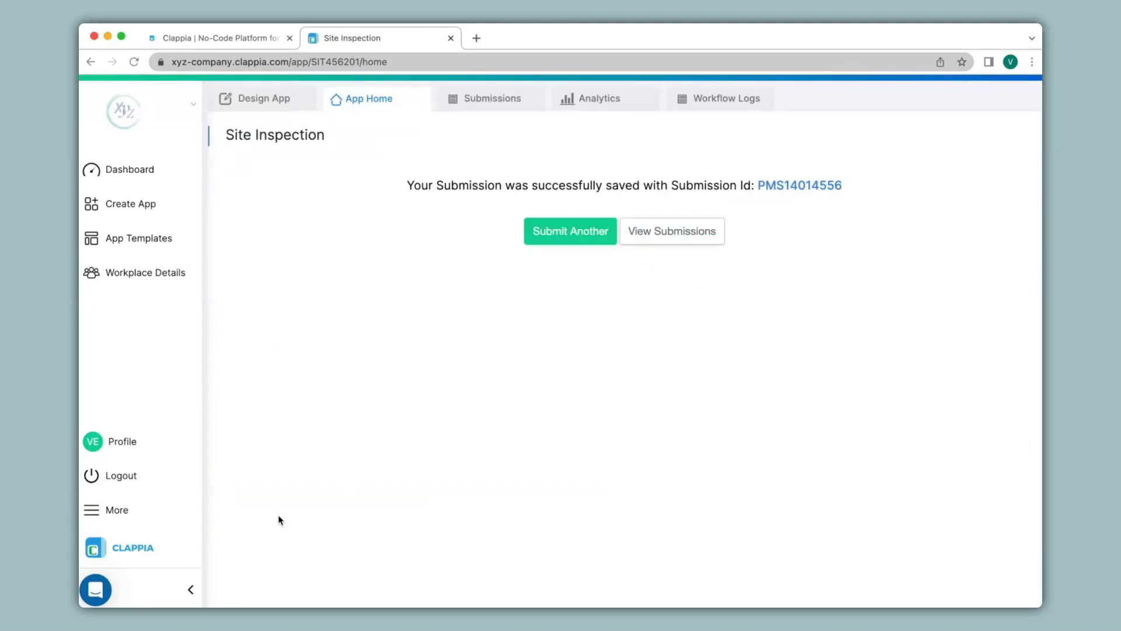
{"action": "left_click", "coordinate": [484, 101]}
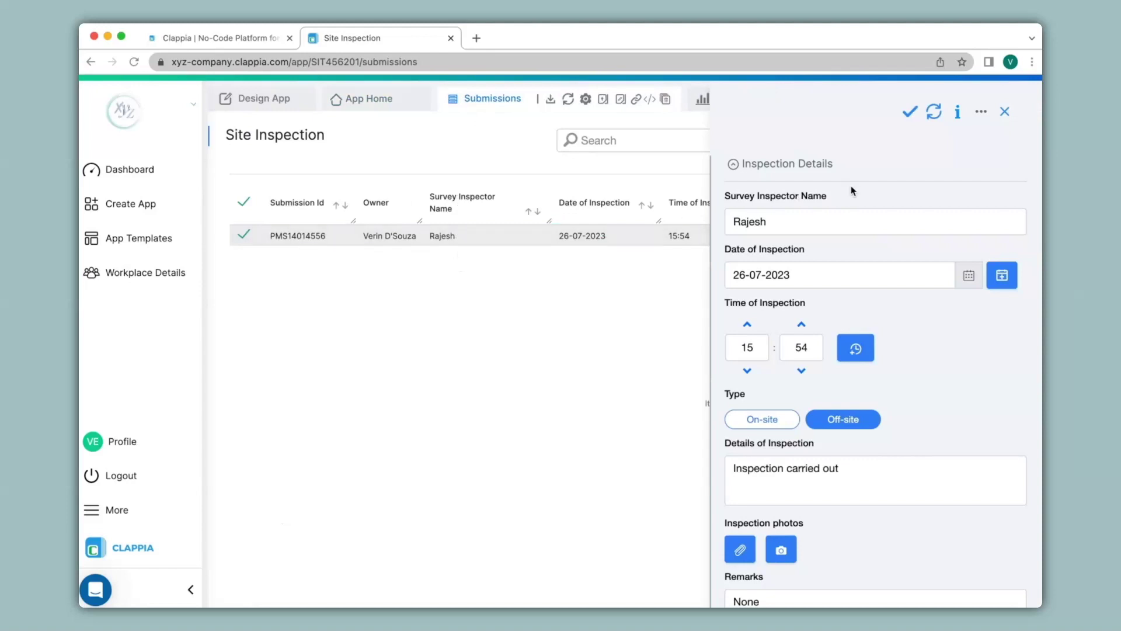
{"action": "scroll", "coordinate": [851, 188], "scroll_direction": "down", "scroll_amount": 5}
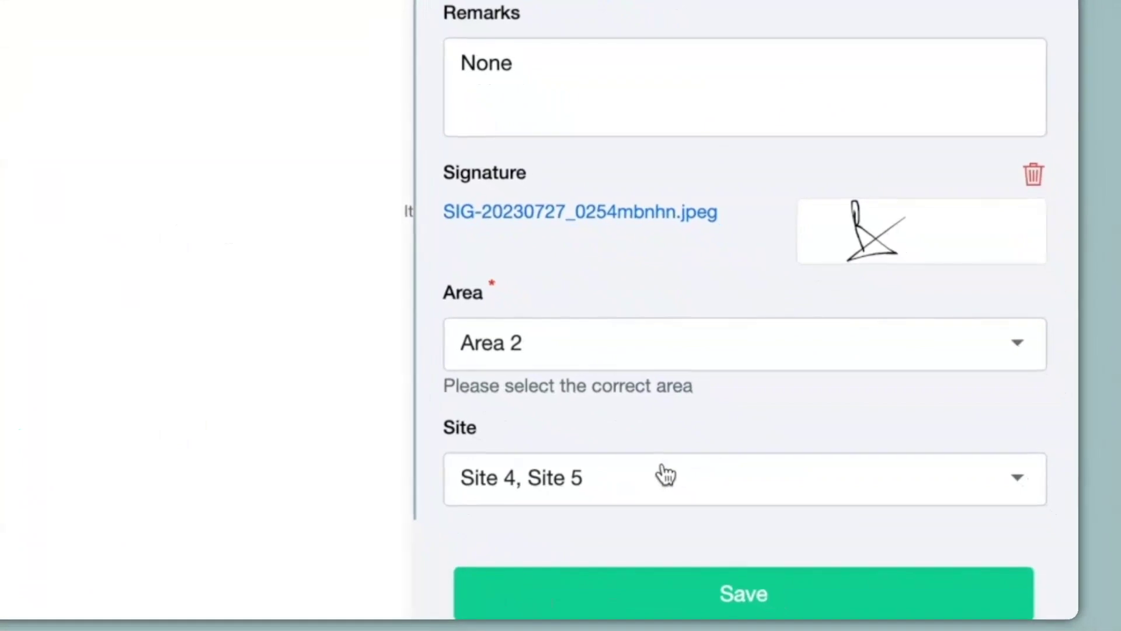
{"action": "left_click", "coordinate": [666, 473]}
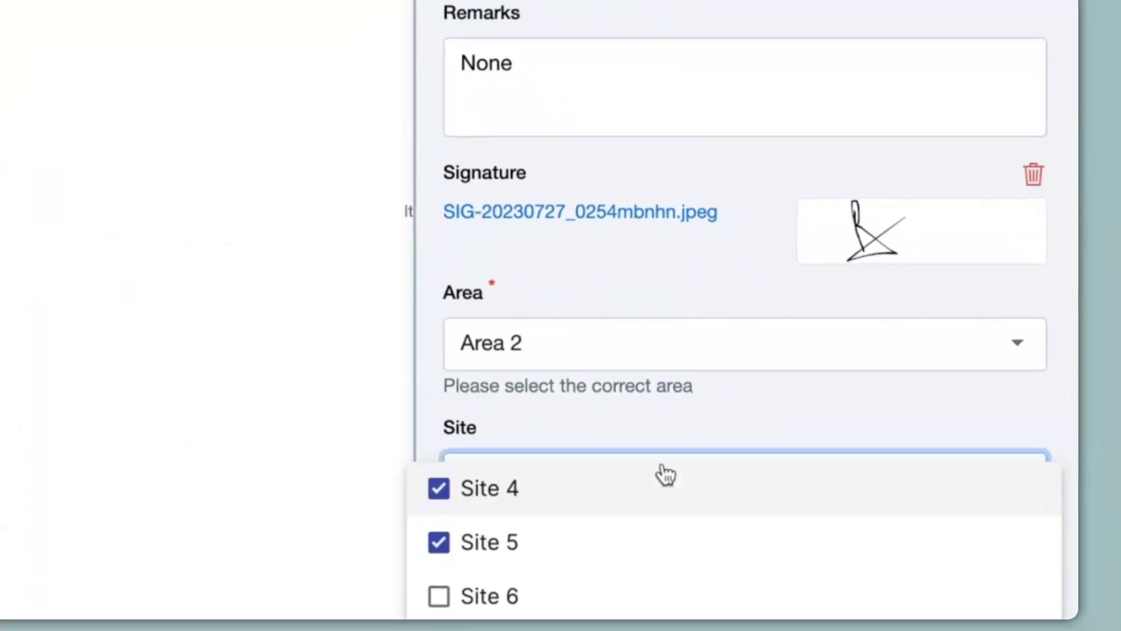
{"action": "left_click", "coordinate": [451, 504]}
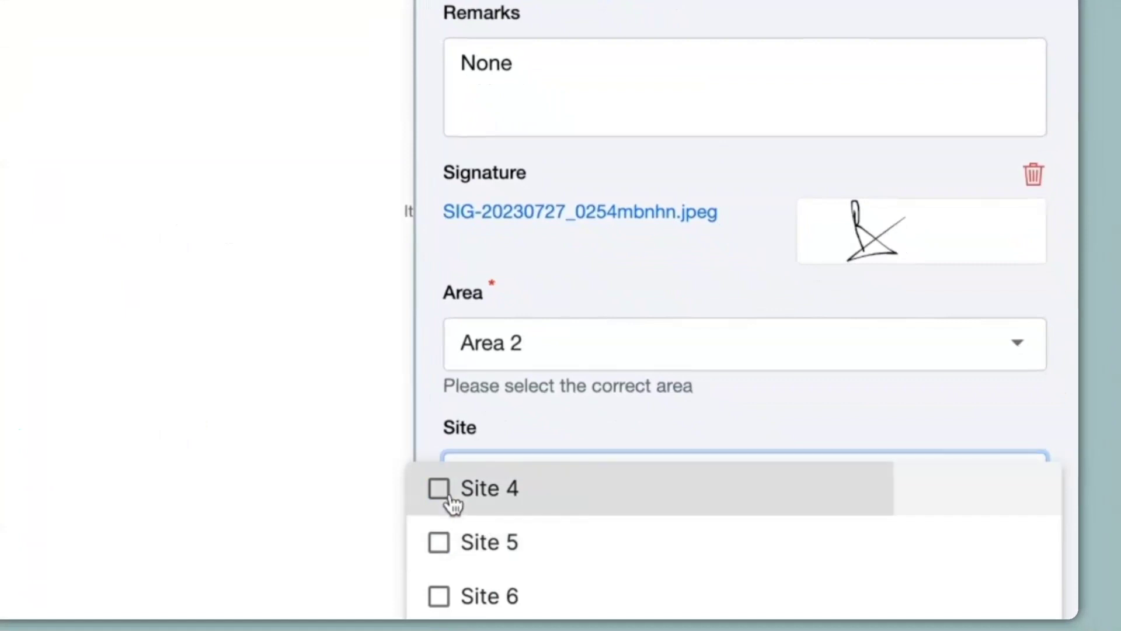
{"action": "left_click", "coordinate": [445, 549]}
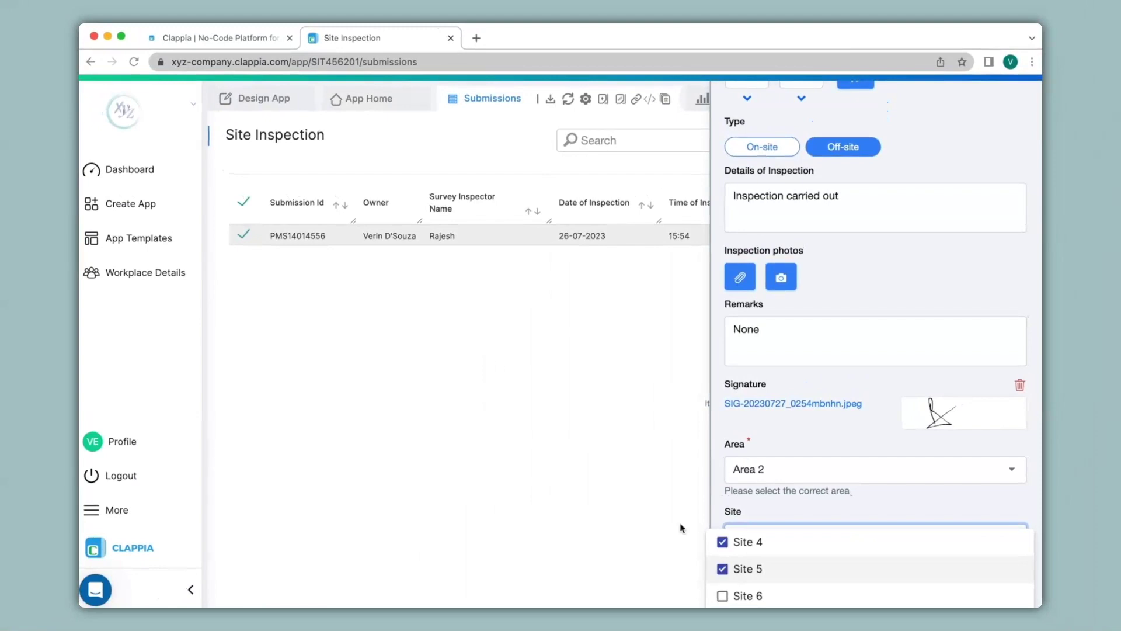
Turn off Site's 'Allow value to be changed after initial submission', save, and recheck the record
{"action": "left_click", "coordinate": [262, 101]}
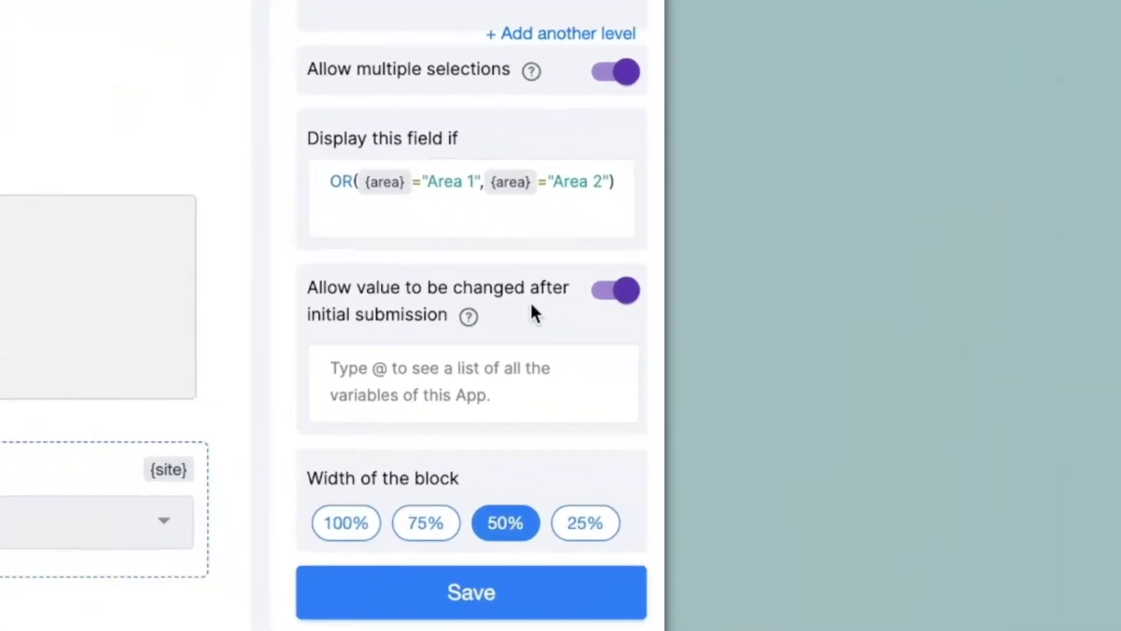
{"action": "left_click", "coordinate": [608, 300]}
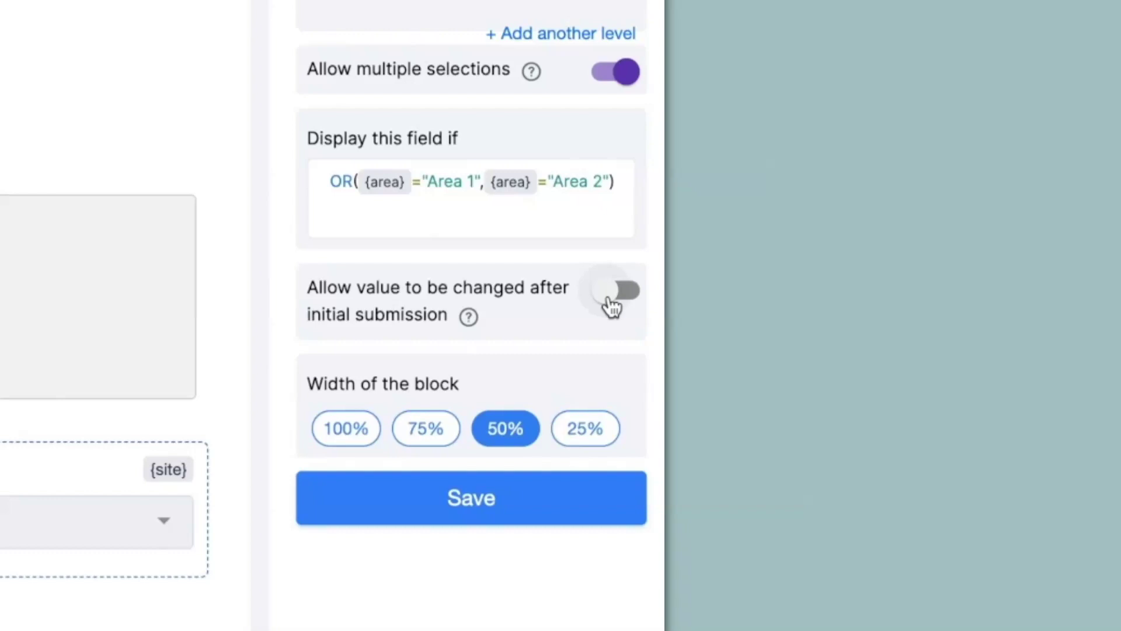
{"action": "left_click", "coordinate": [503, 522]}
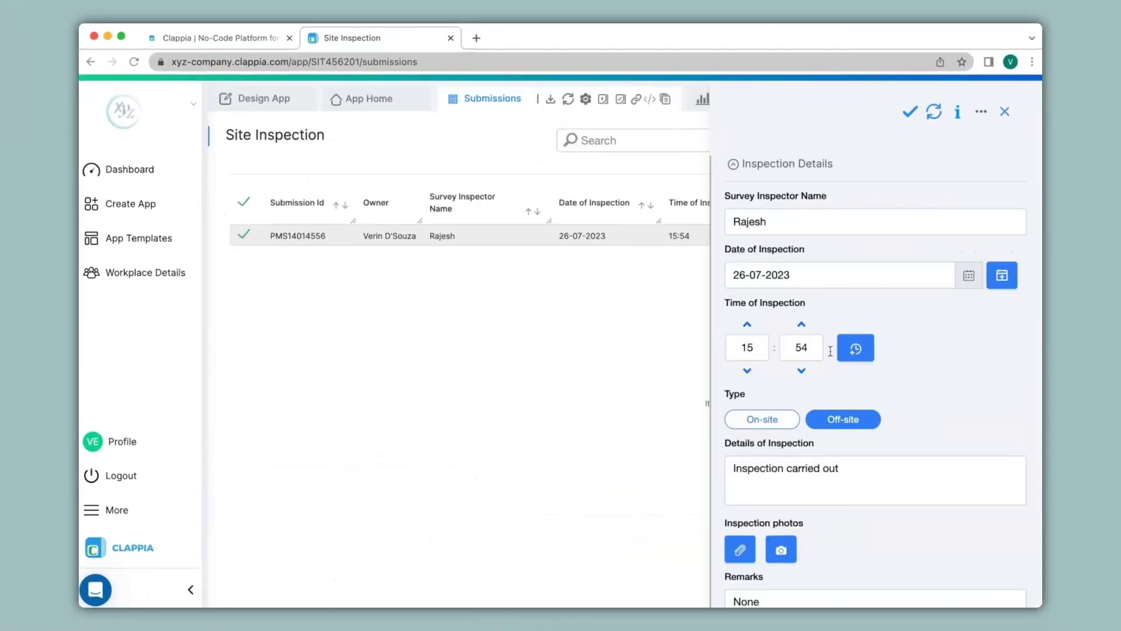
{"action": "scroll", "coordinate": [830, 351], "scroll_direction": "down", "scroll_amount": 5}
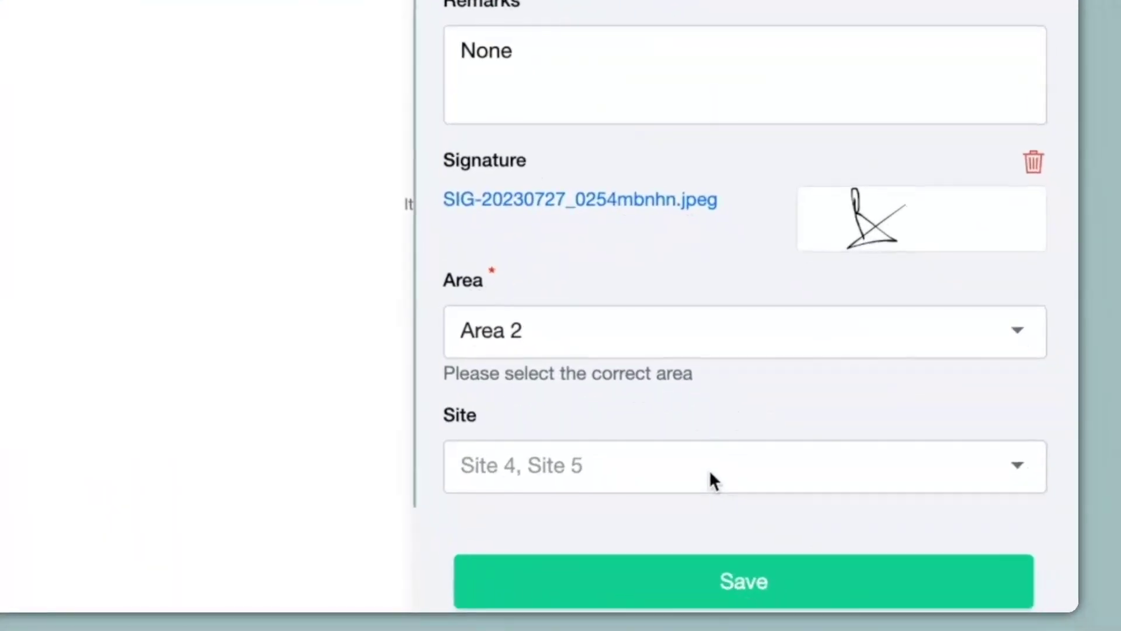
{"action": "left_click", "coordinate": [857, 538]}
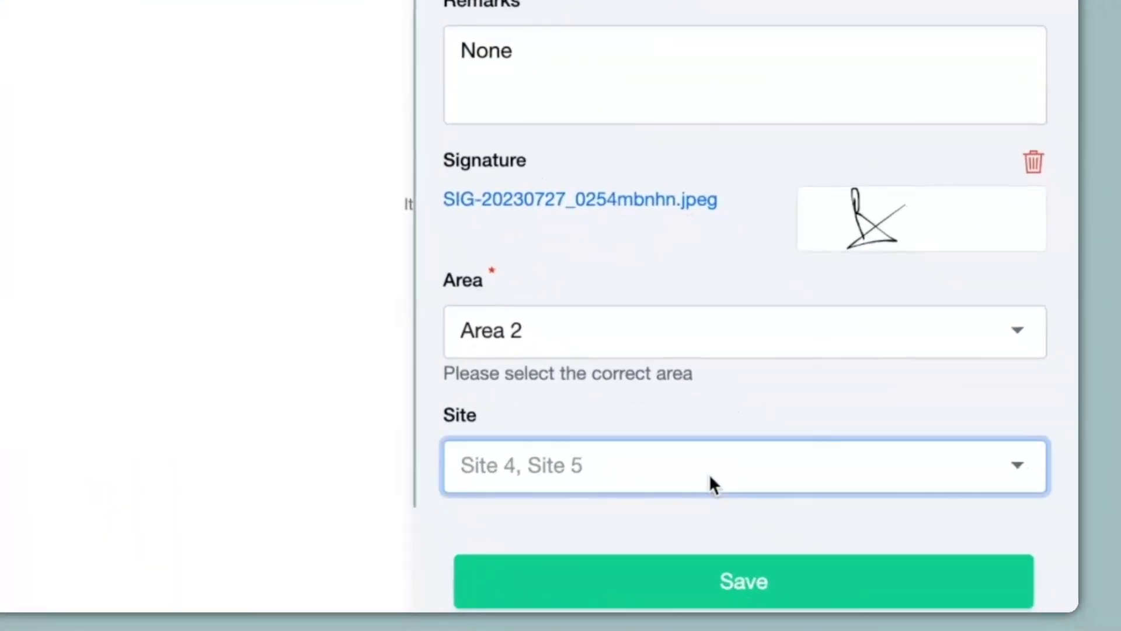